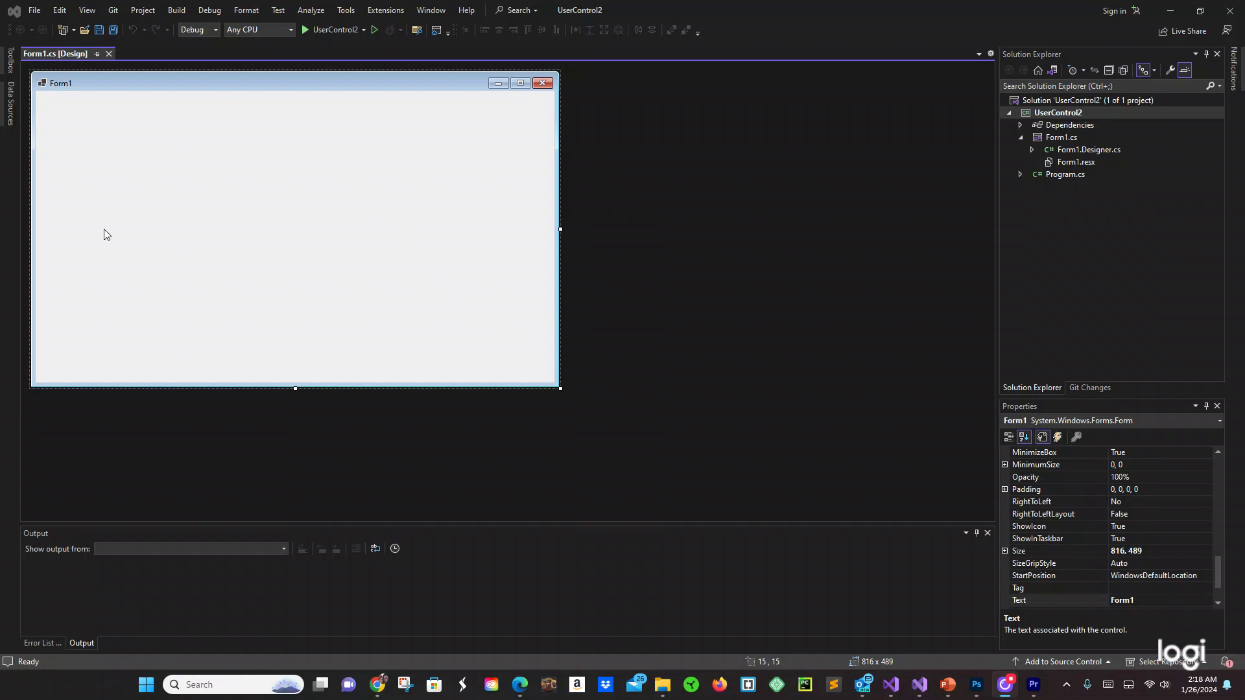
Drag the first Panel from the Toolbox onto Form1 and check its border style
click(11, 61)
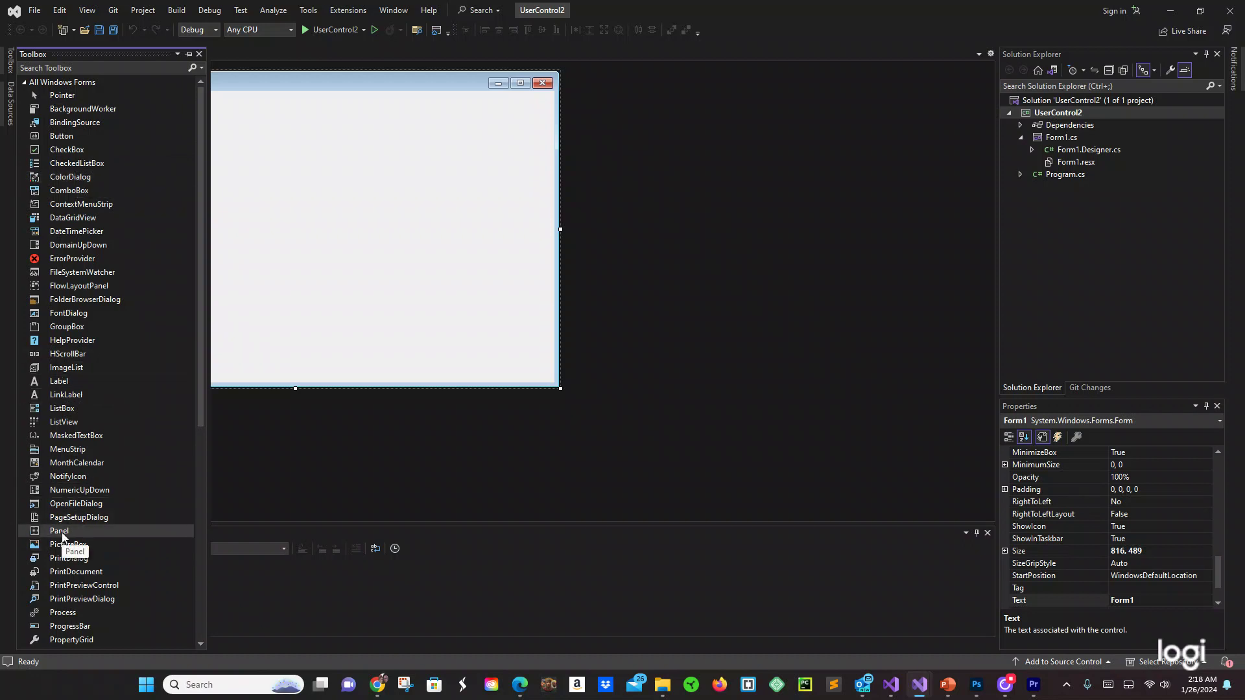
drag(69, 544, 166, 149)
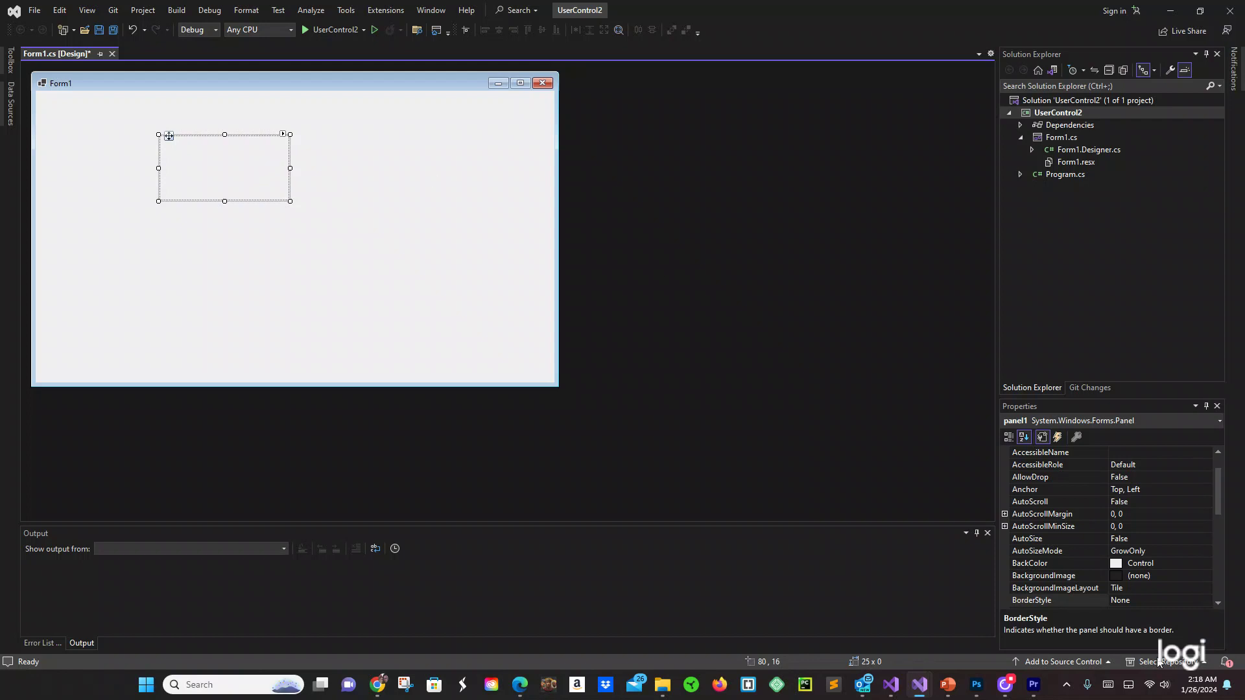
click(1215, 499)
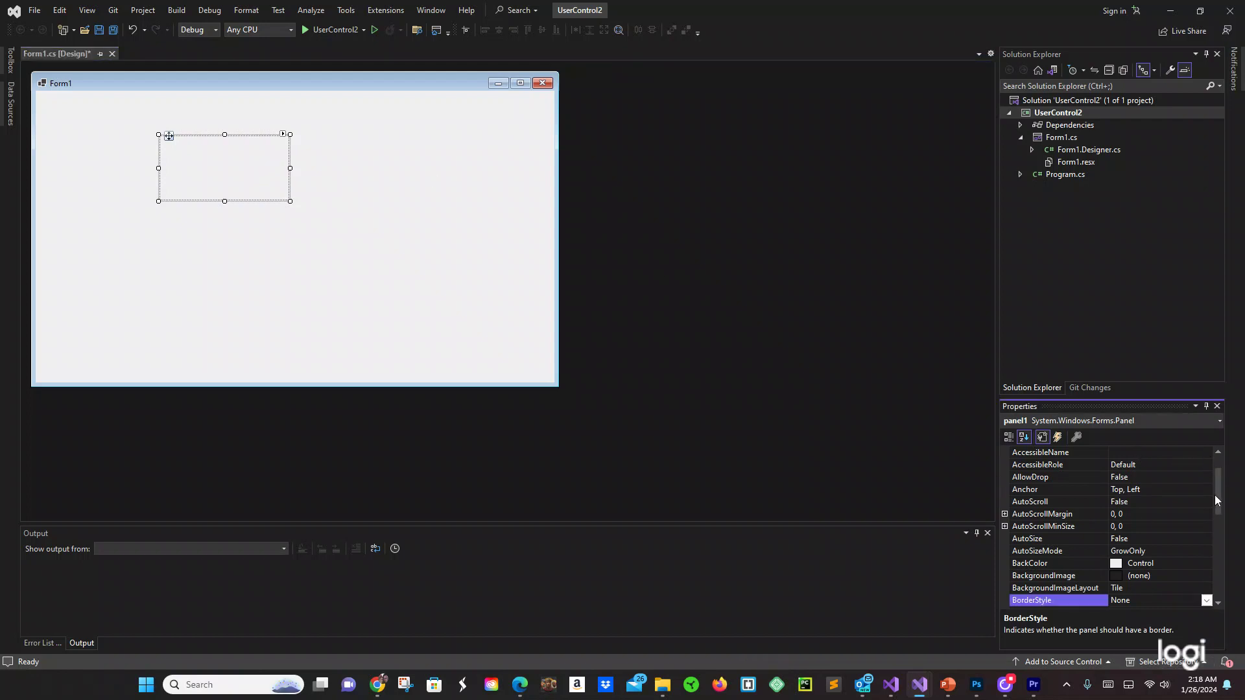
drag(1214, 499, 1224, 518)
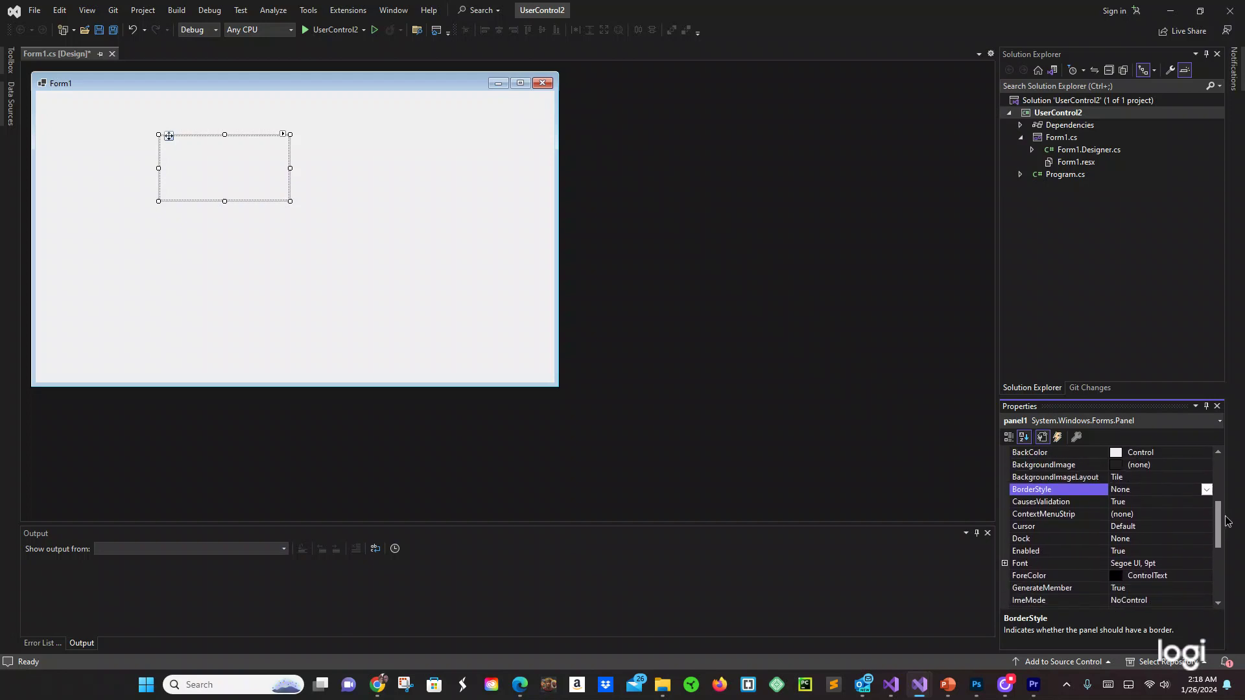
Place a second Panel lower on the form and reselect panel1
click(10, 64)
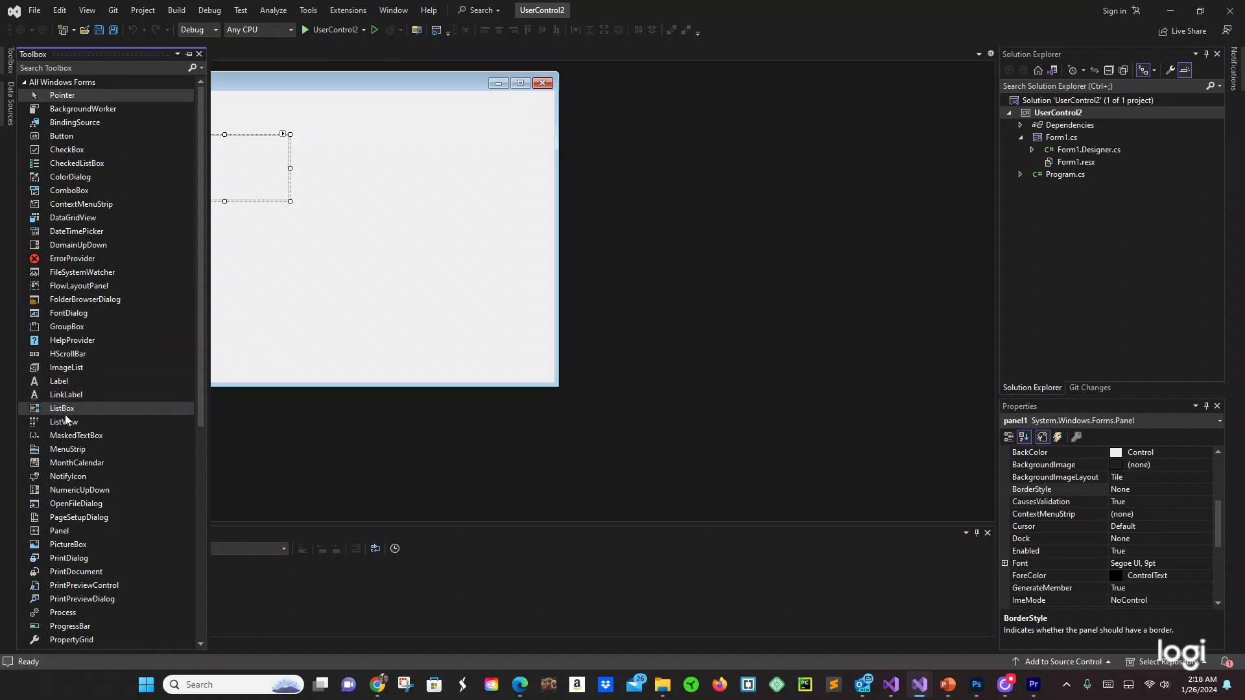
click(59, 531)
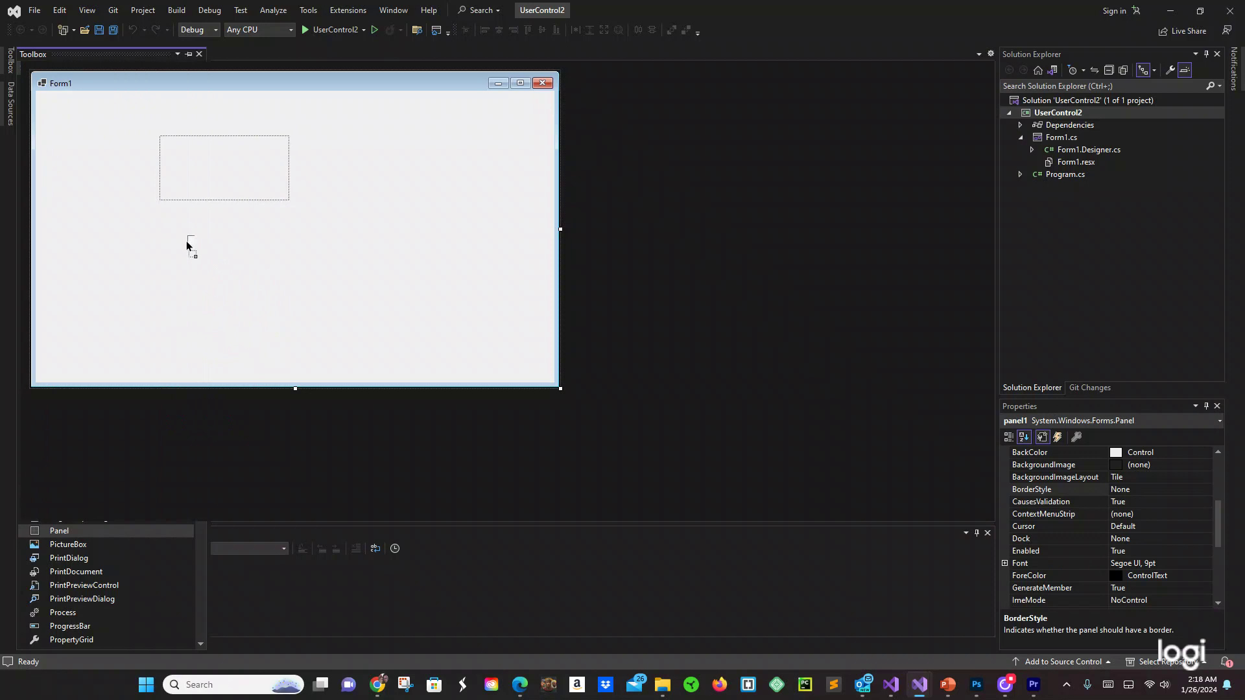
click(174, 244)
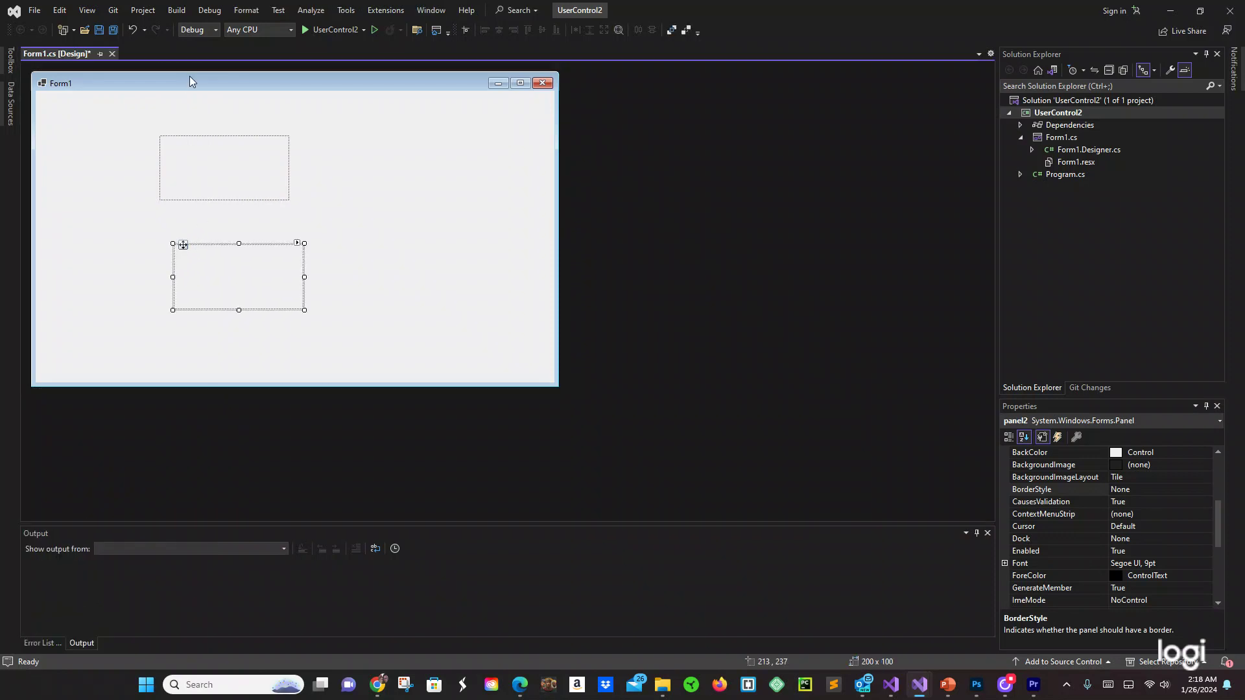
click(234, 167)
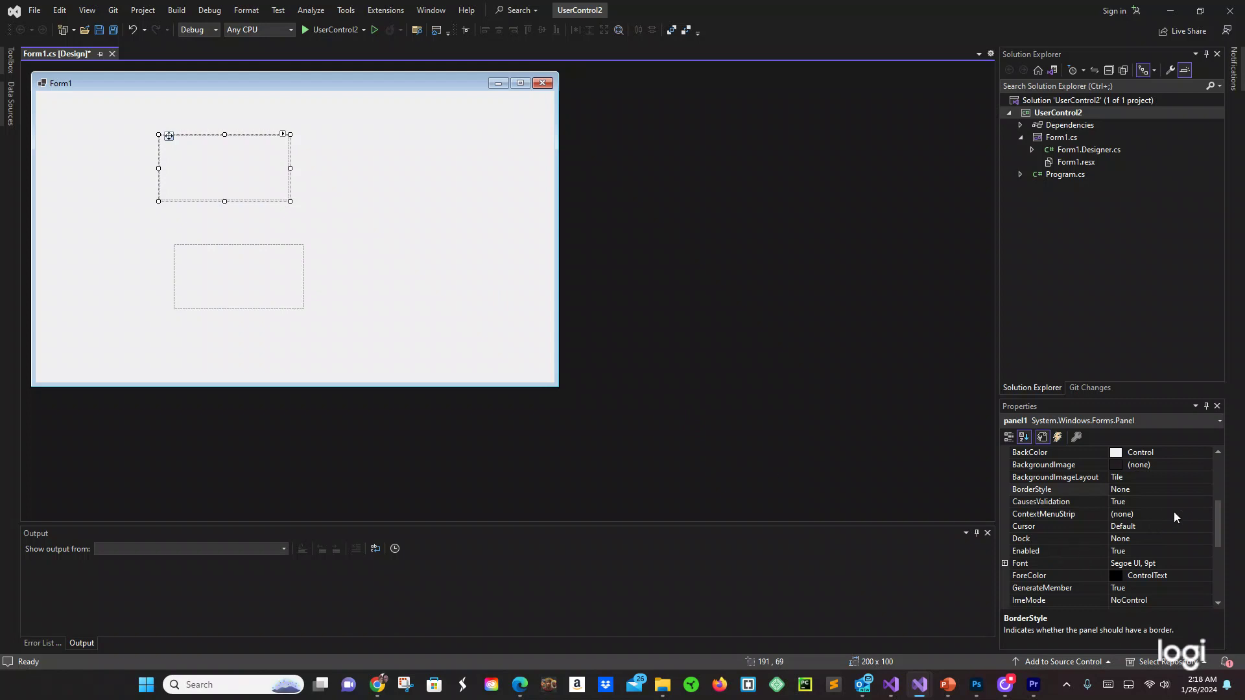
scroll(1178, 512, down, 5)
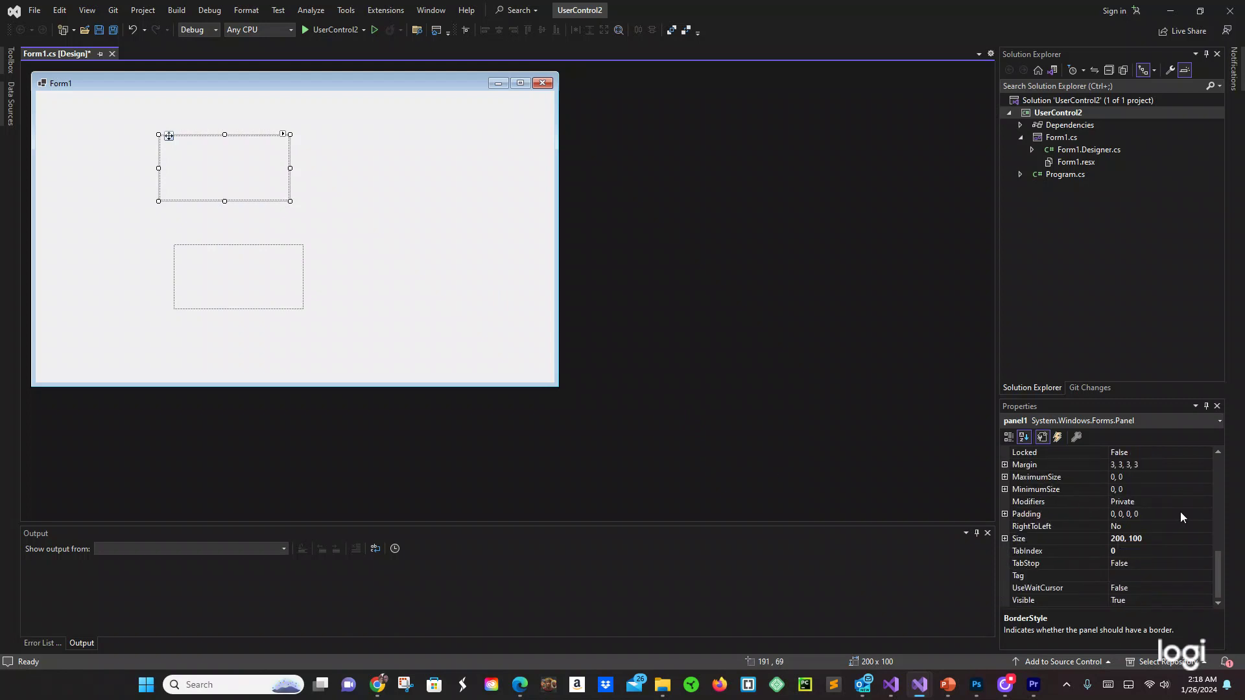
scroll(1166, 517, up, 3)
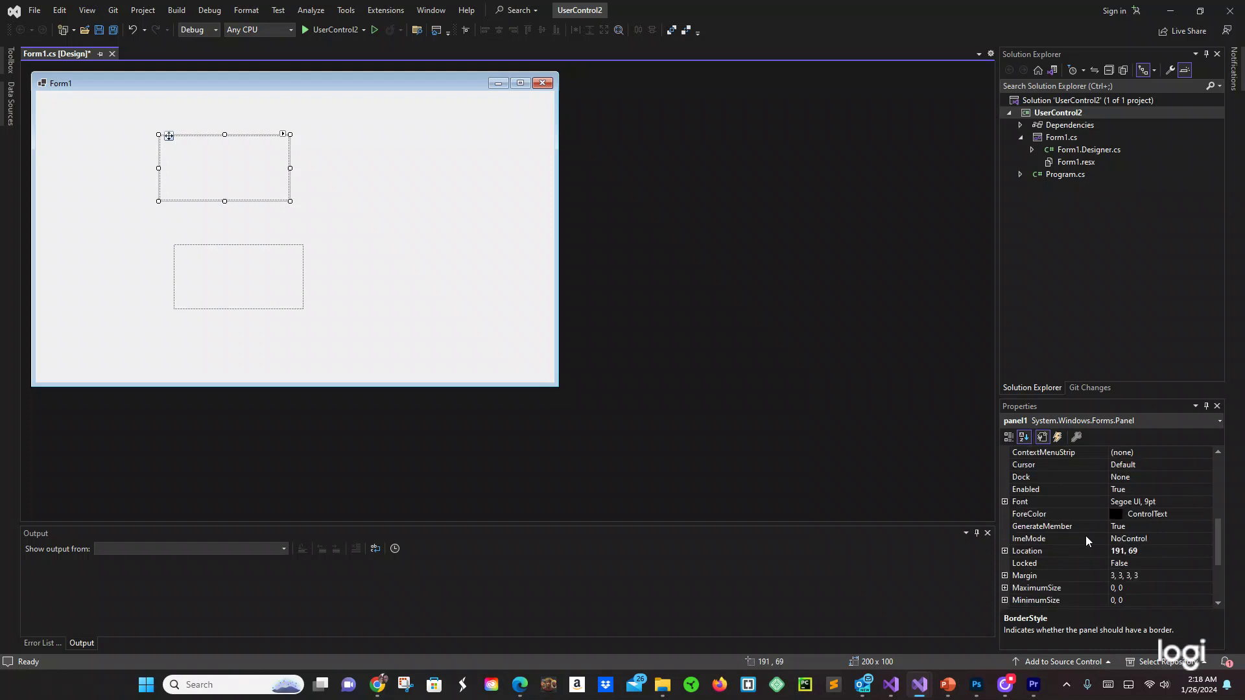
Dock panel1 to the top of Form1
click(1164, 477)
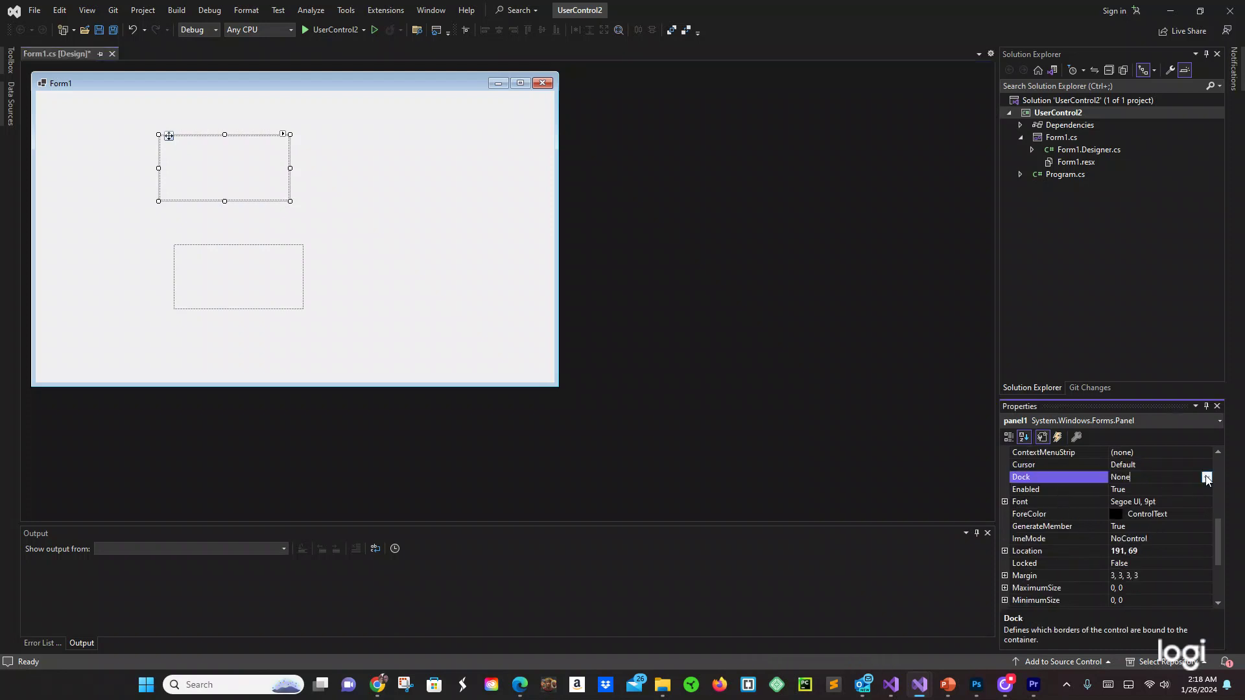
click(1207, 478)
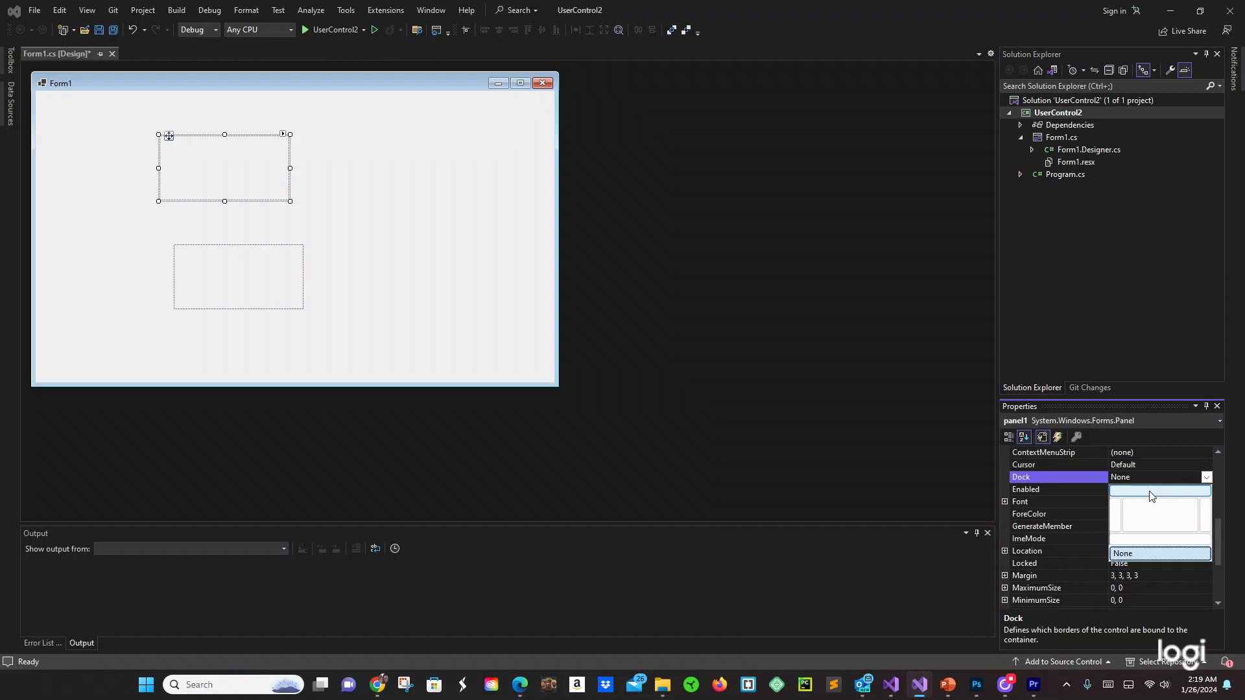
click(1151, 496)
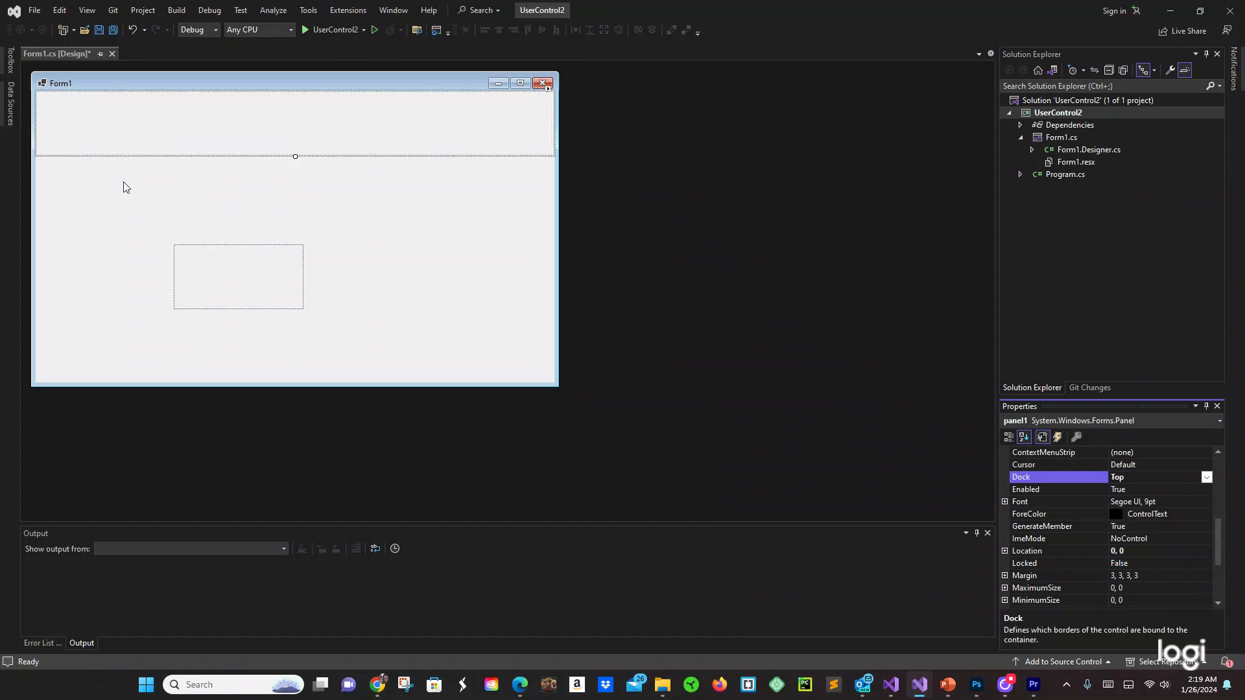
Dock panel2 to the left edge of Form1
click(251, 276)
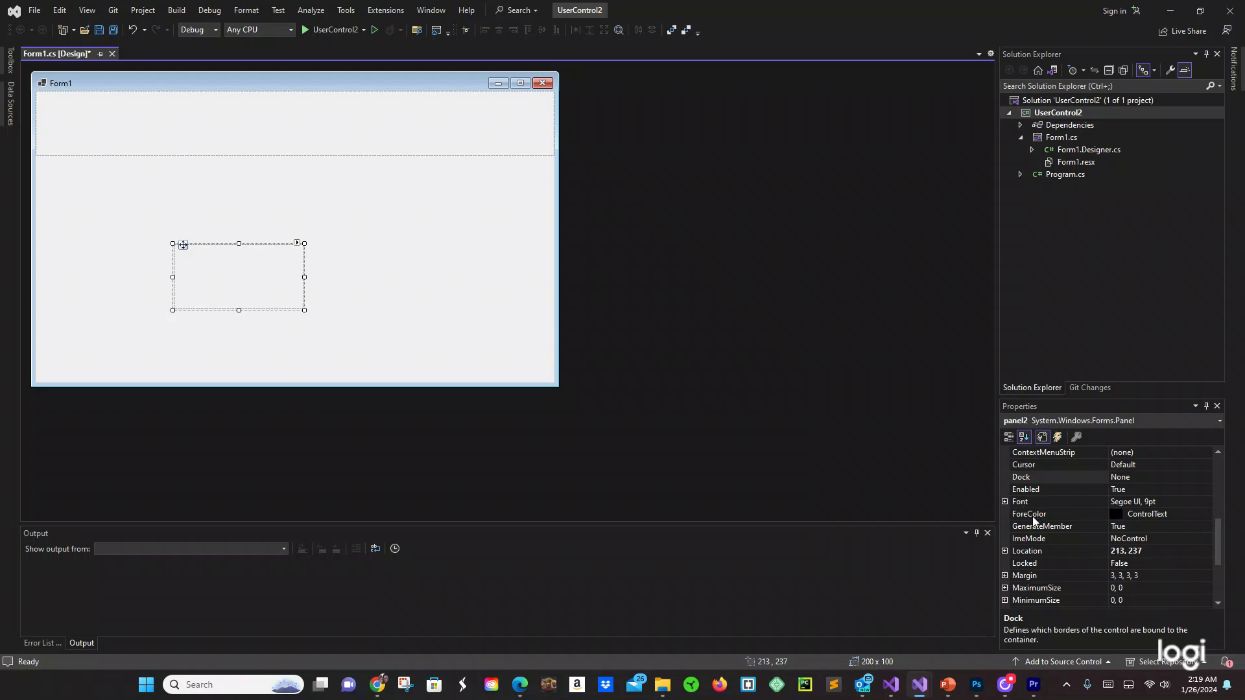
scroll(1045, 573, down, 3)
scroll(1046, 564, up, 3)
click(1174, 476)
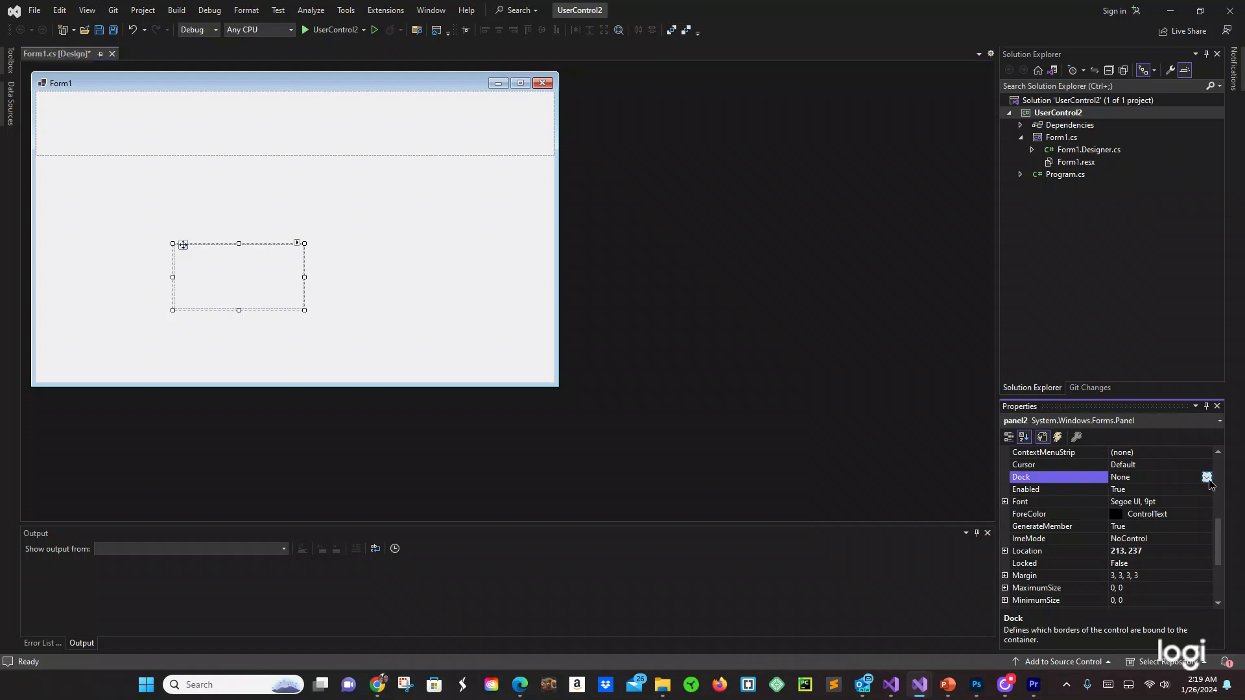
click(1207, 478)
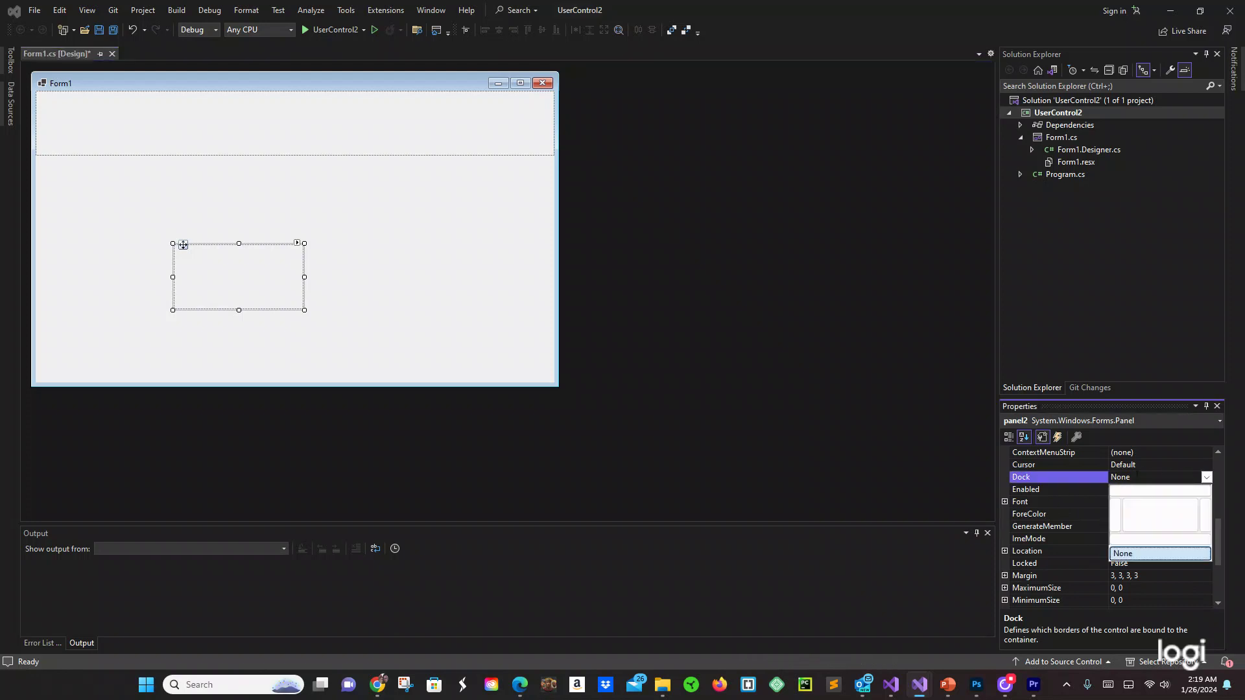
click(1119, 518)
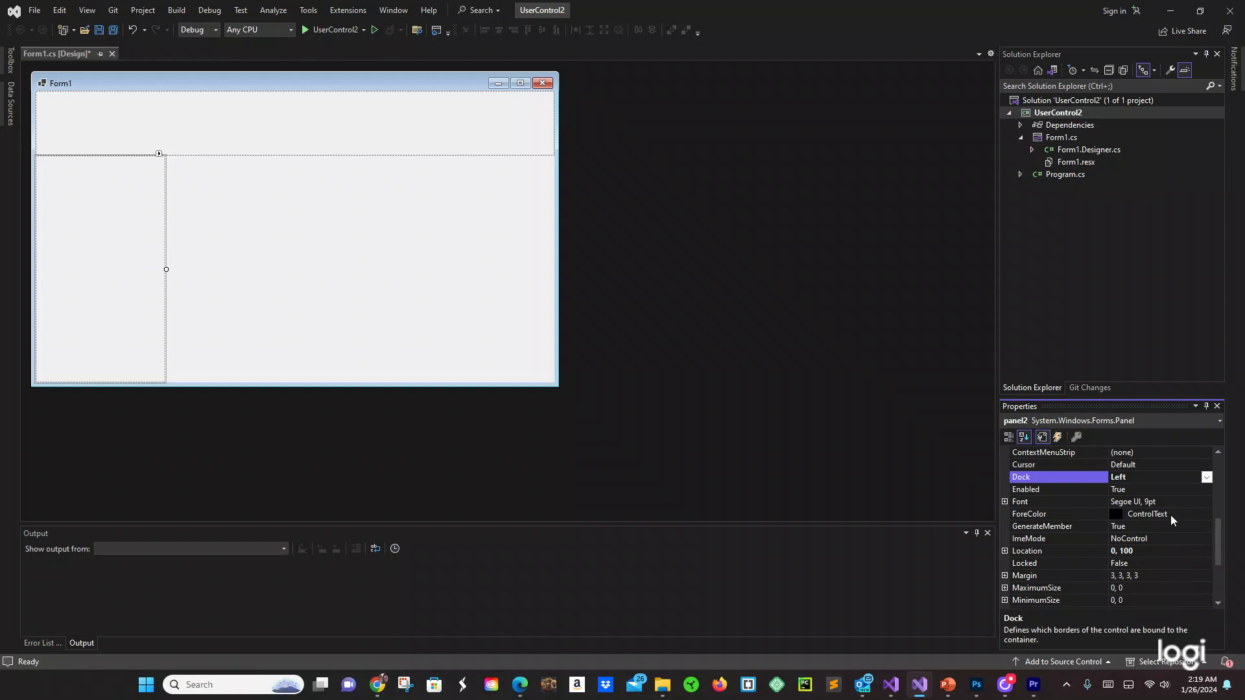
Add a third Panel to Form1 and dock it to Fill the remaining area
click(11, 60)
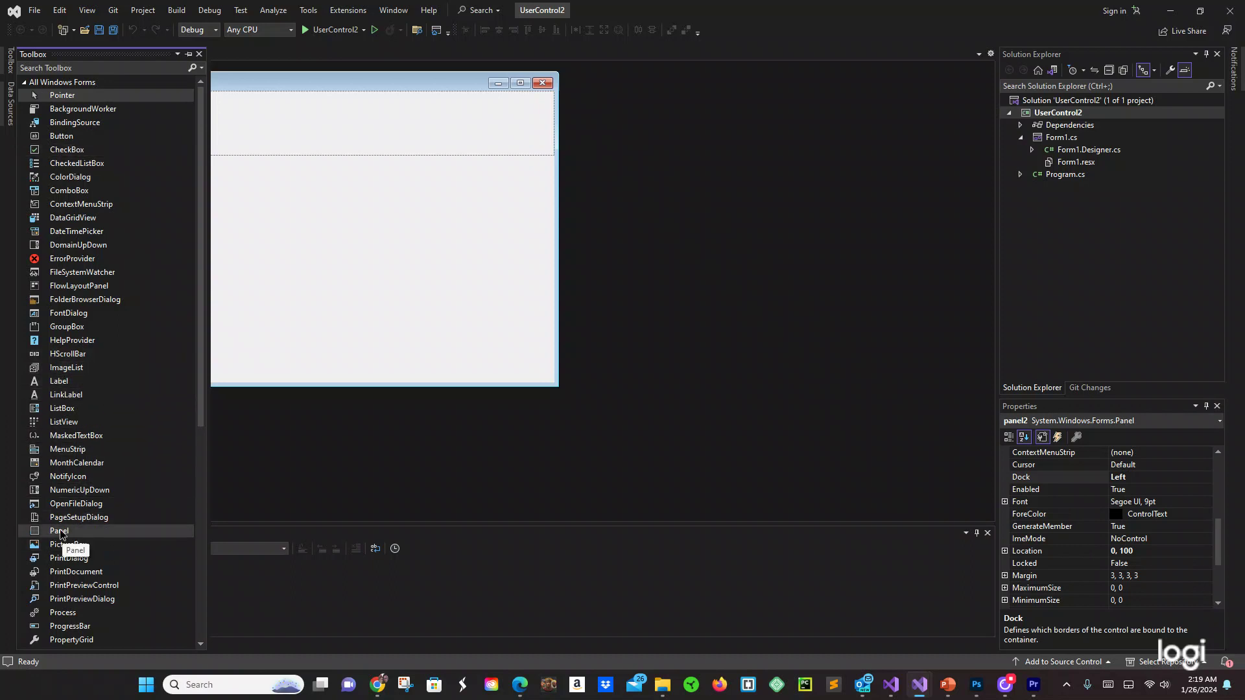
drag(59, 532, 351, 258)
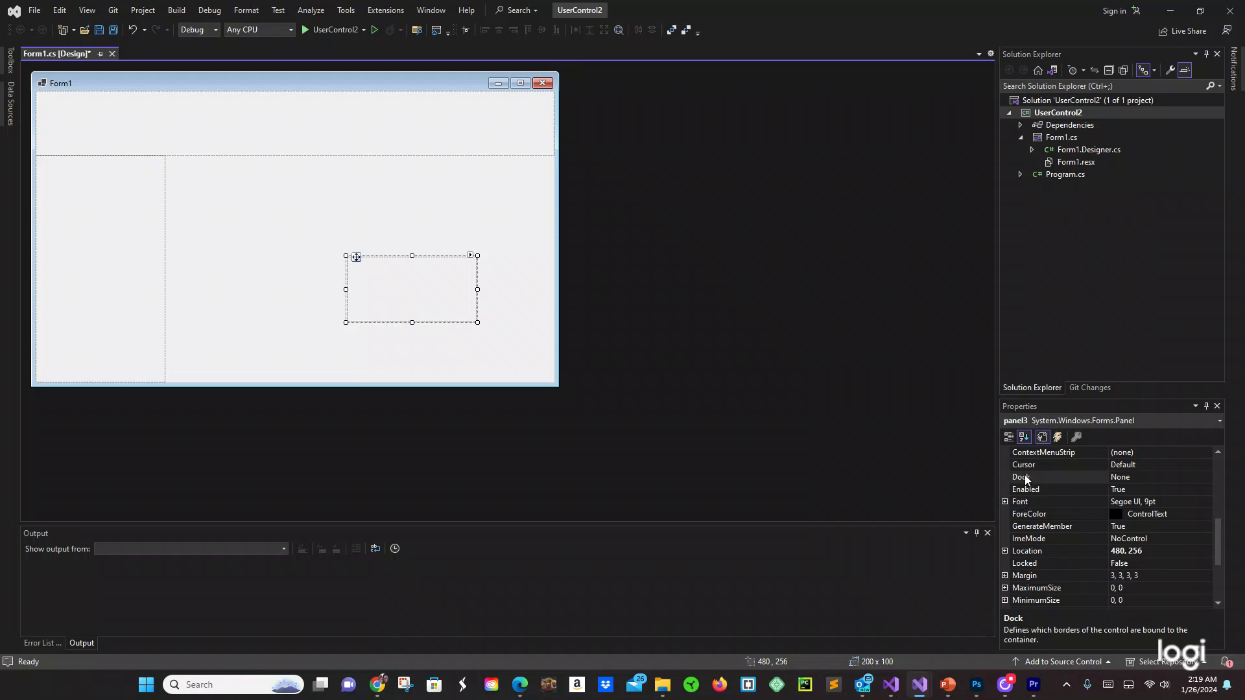
click(1185, 476)
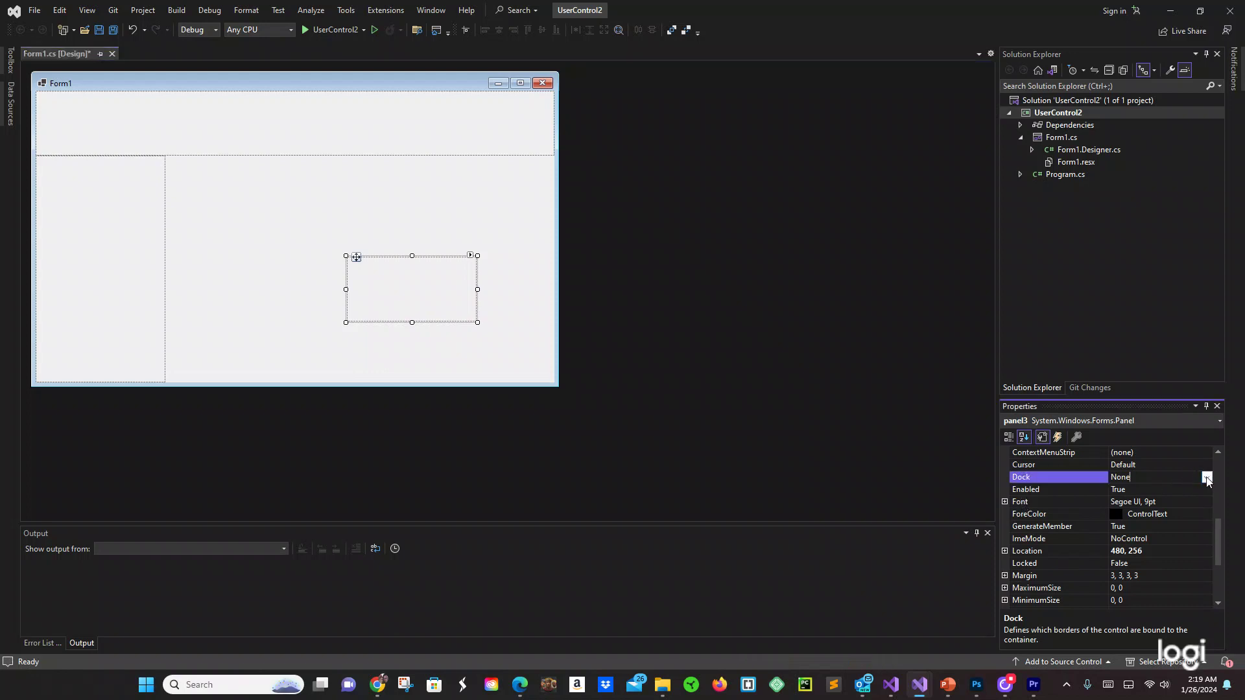
click(1206, 477)
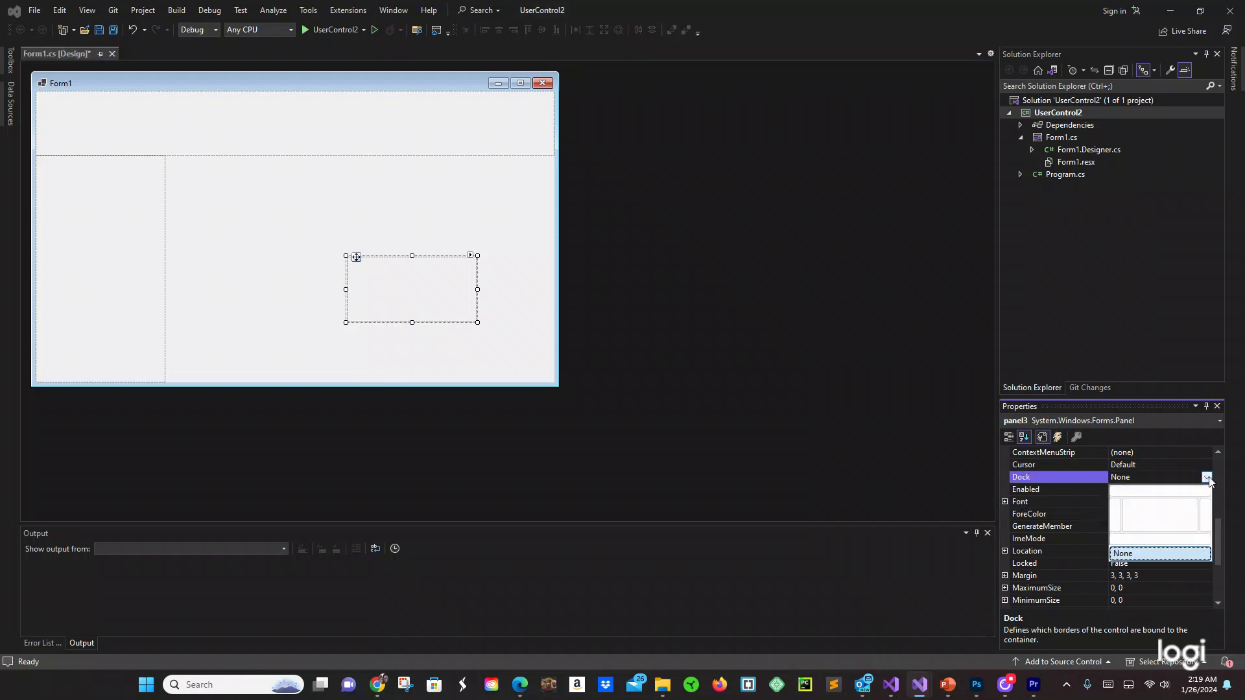
click(1162, 509)
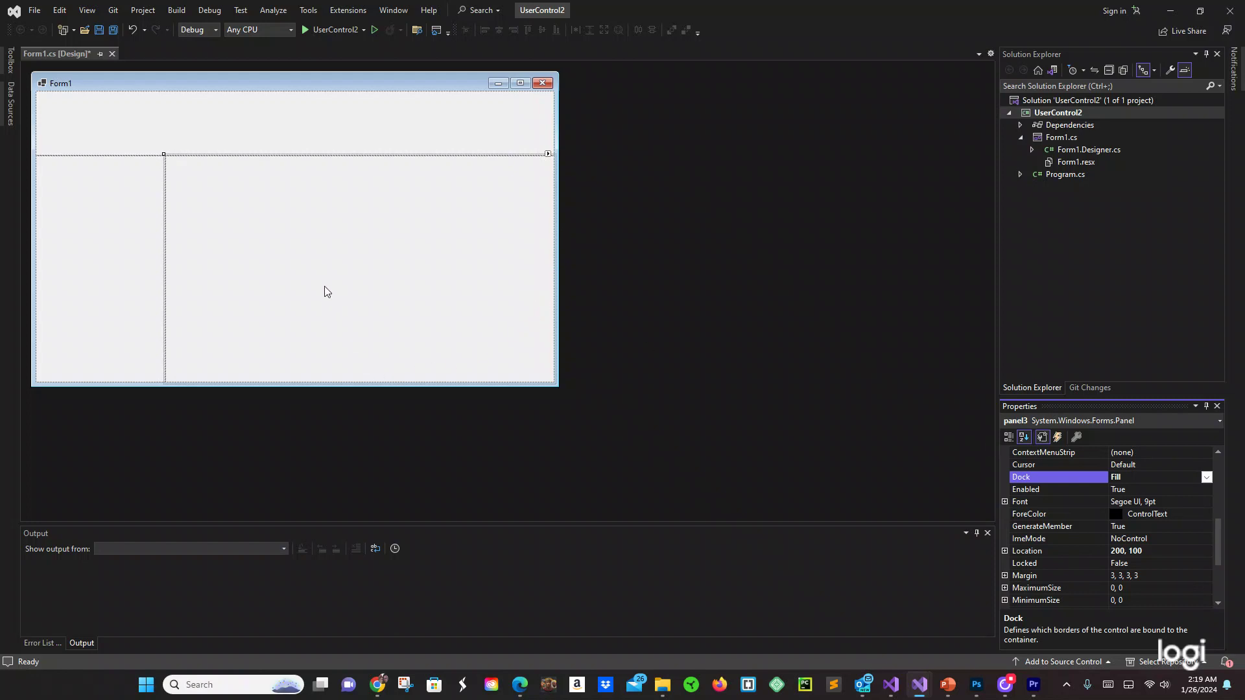
Select the left and top panels to review the finished layout
click(265, 136)
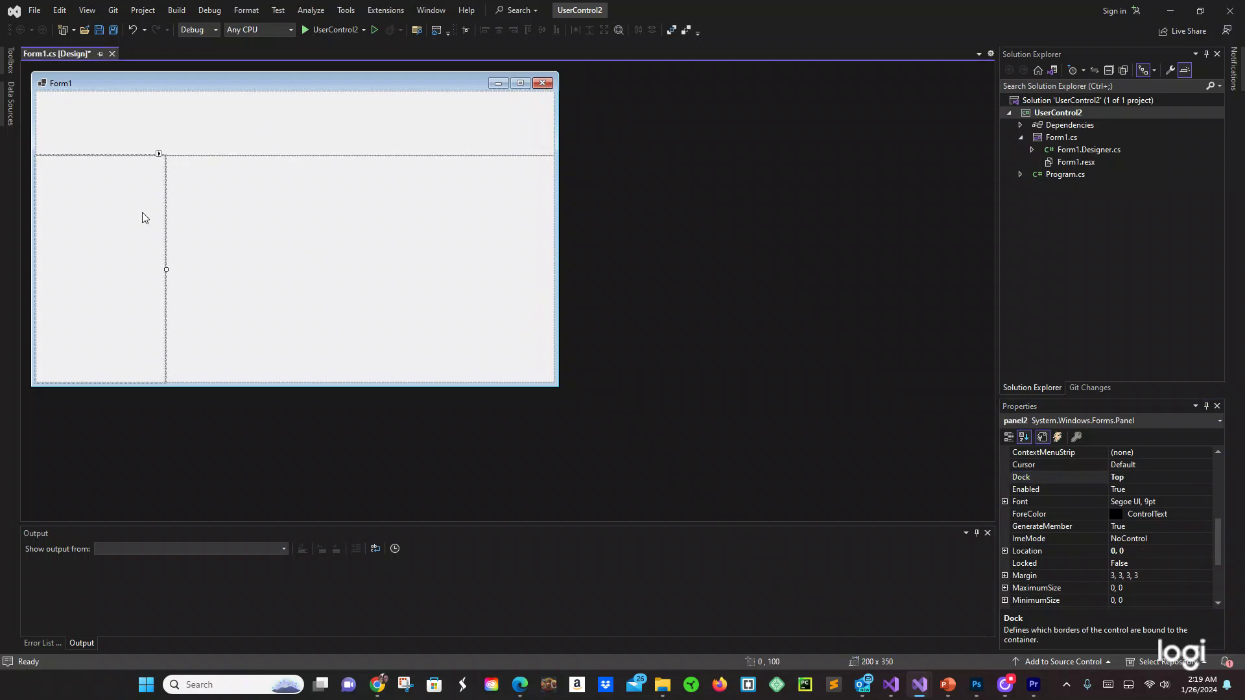
click(369, 224)
click(247, 118)
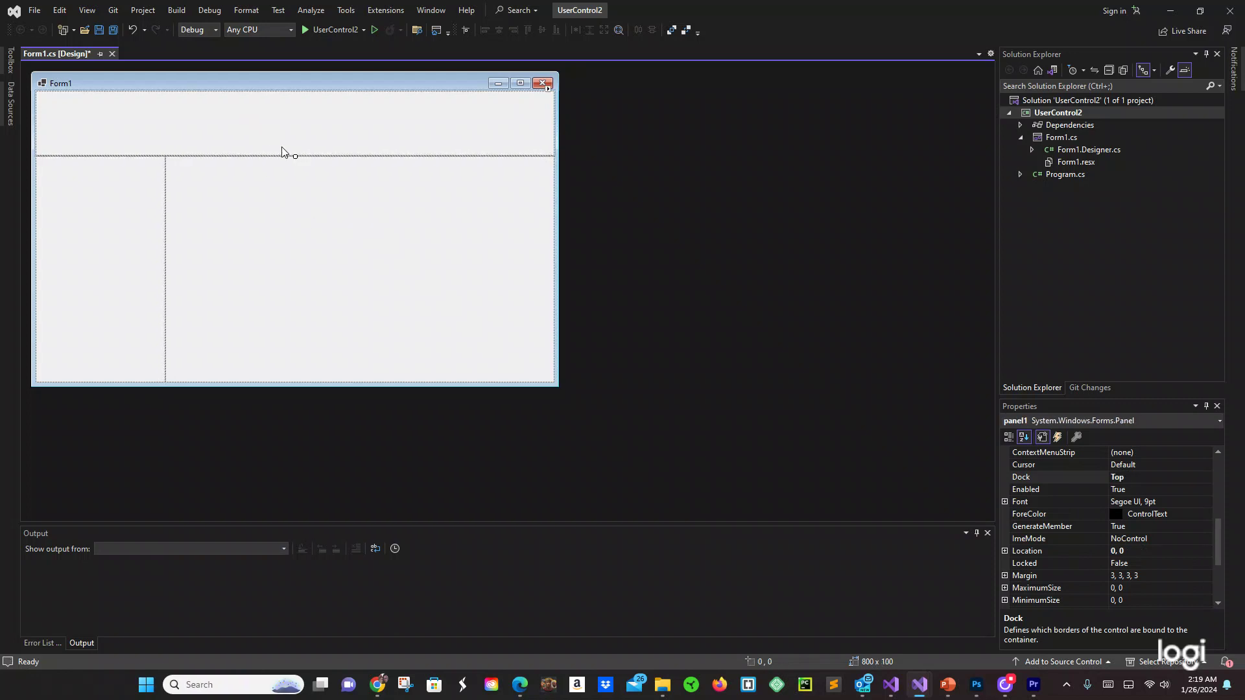
Add a new folder named Controls to the UserControl2 project
click(359, 263)
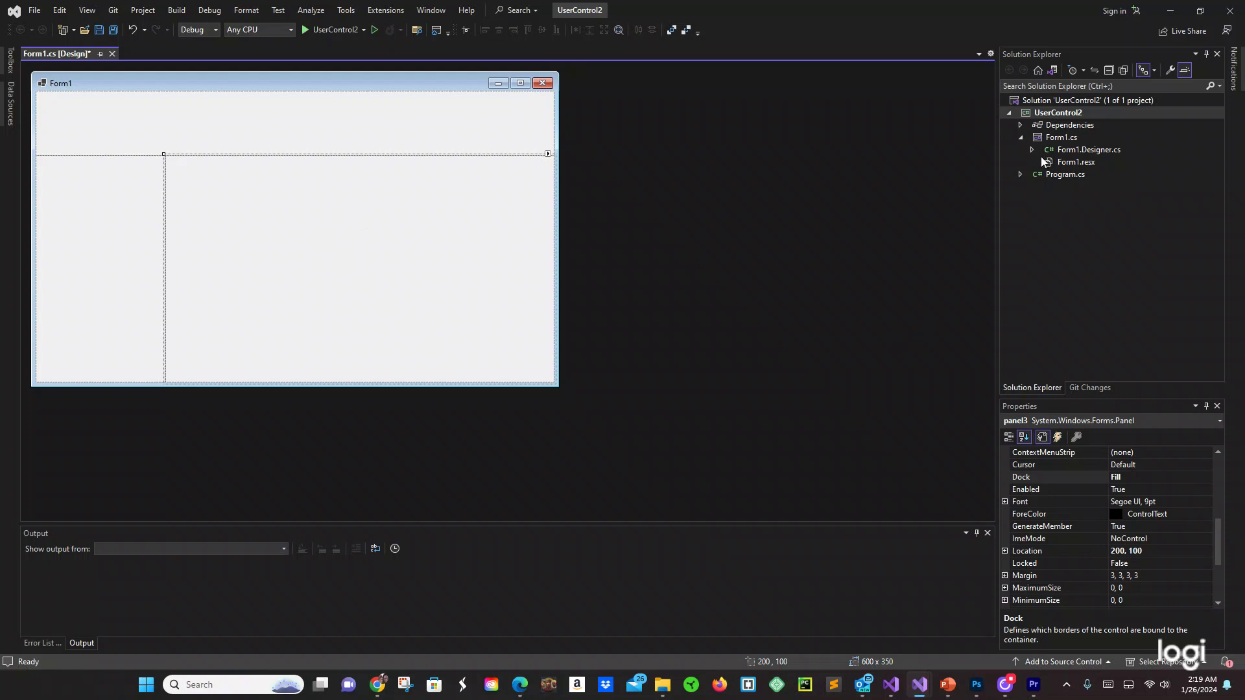
click(1057, 115)
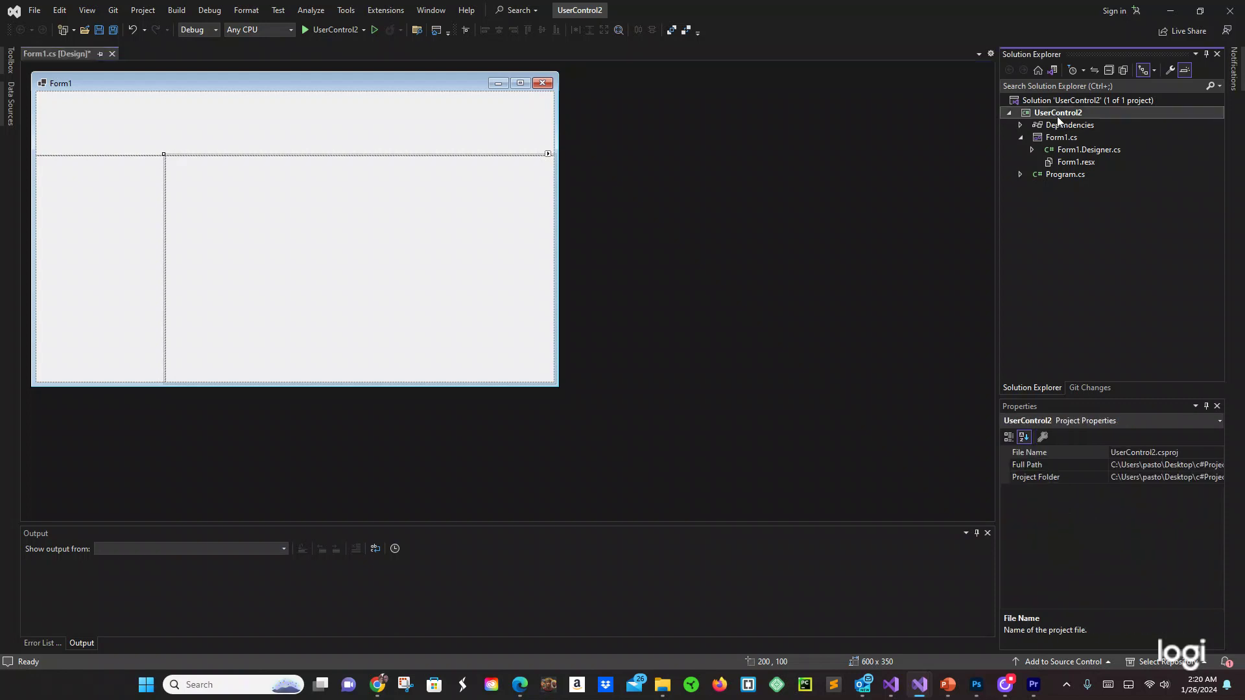
right_click(1057, 115)
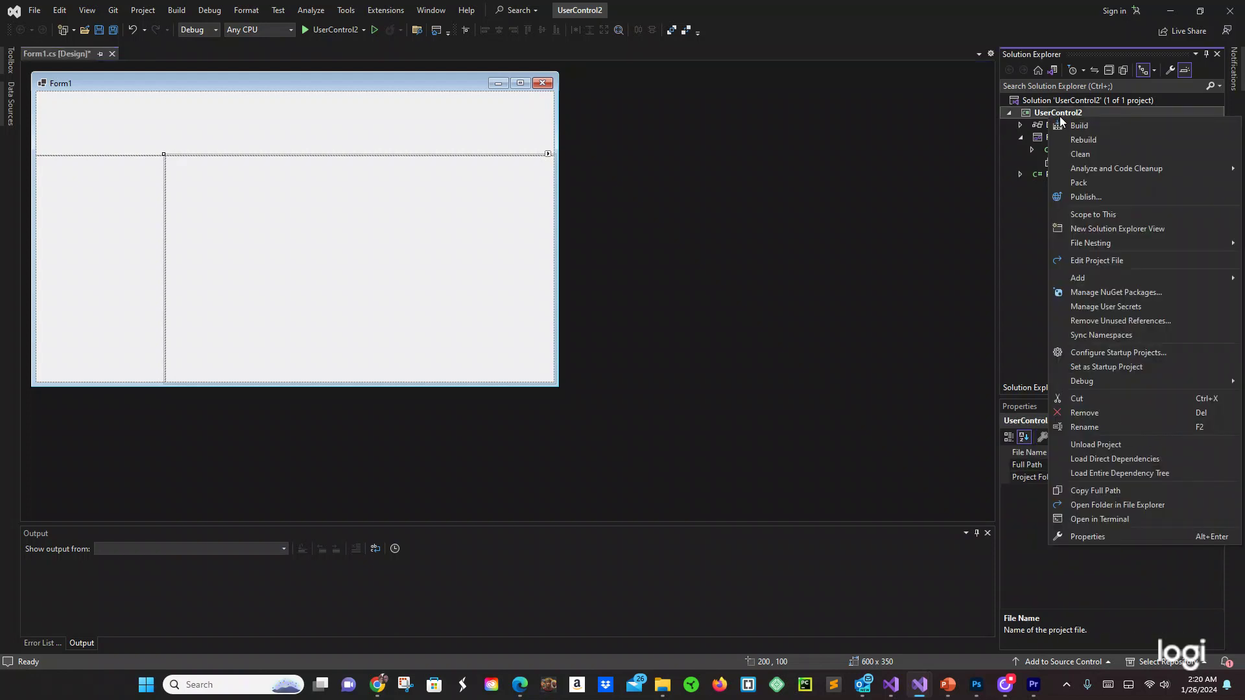
mouse_move(1078, 279)
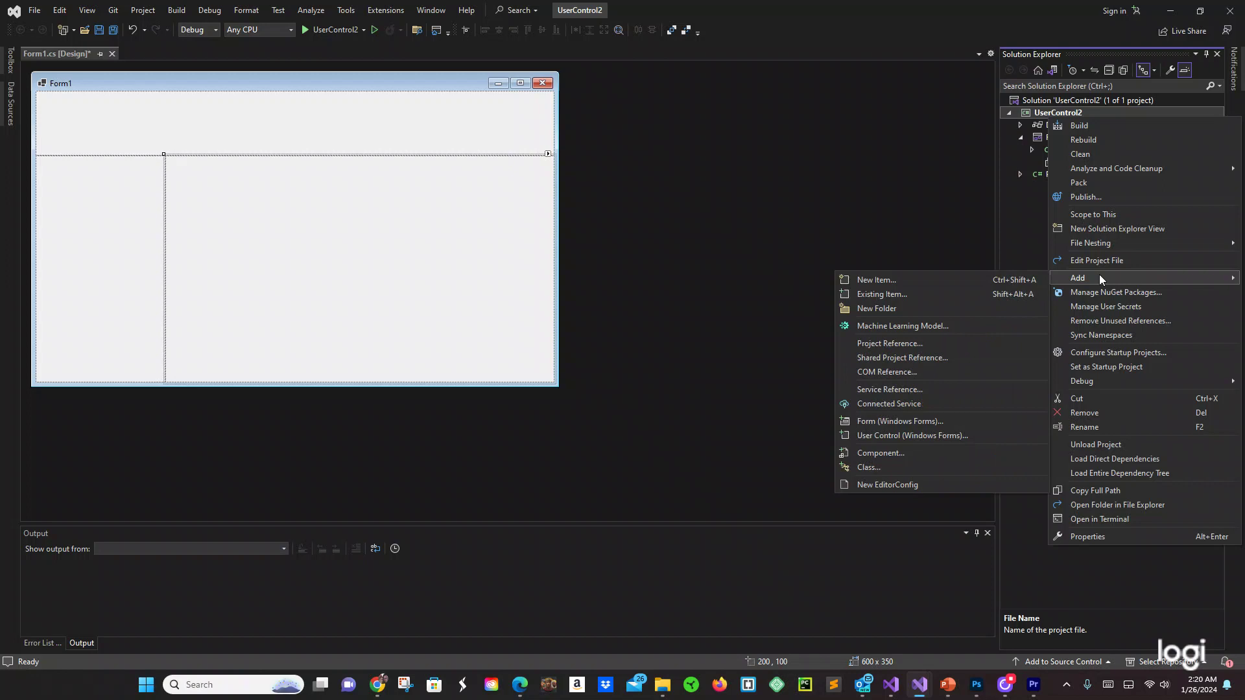
click(870, 309)
text(Controls)
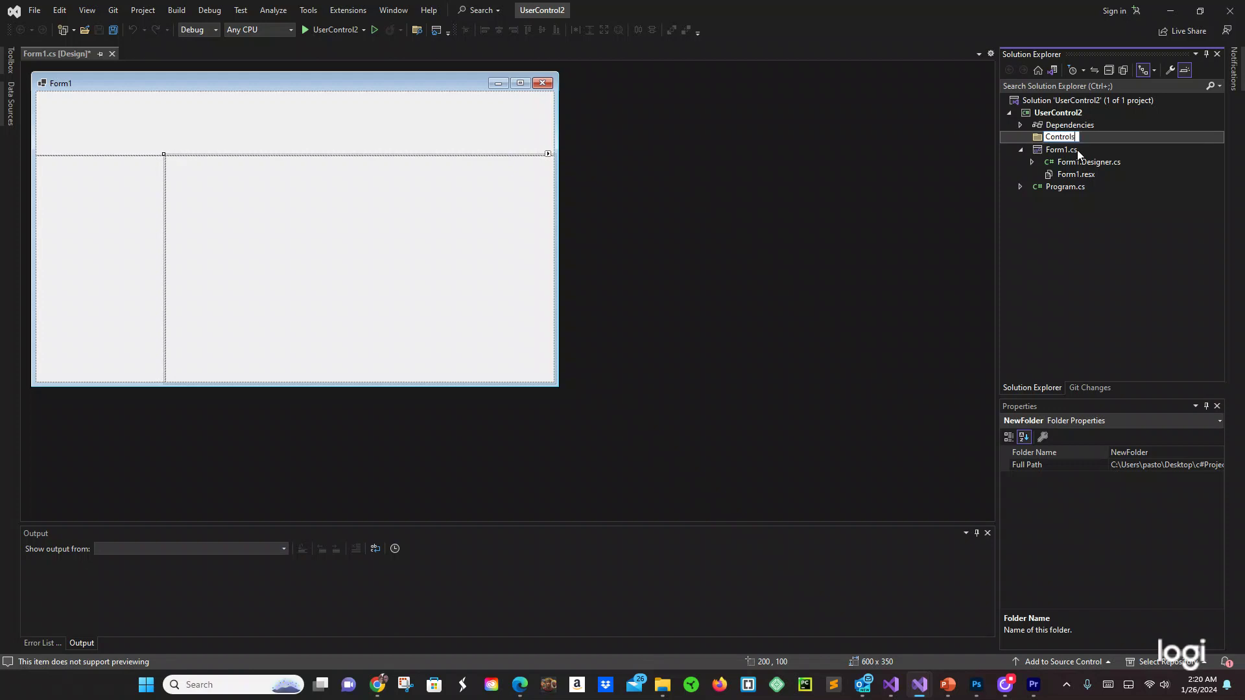
key(Return)
Add a Windows Forms user control named FirstUserControl to the Controls folder
right_click(1058, 139)
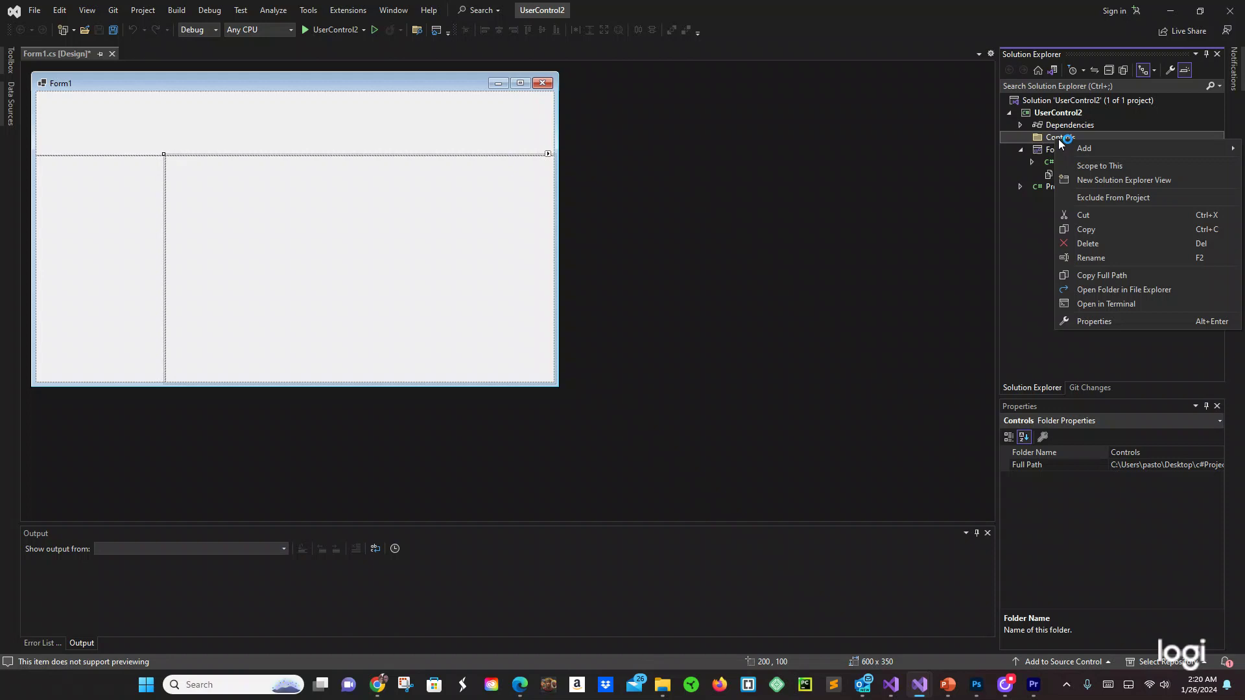
mouse_move(1083, 148)
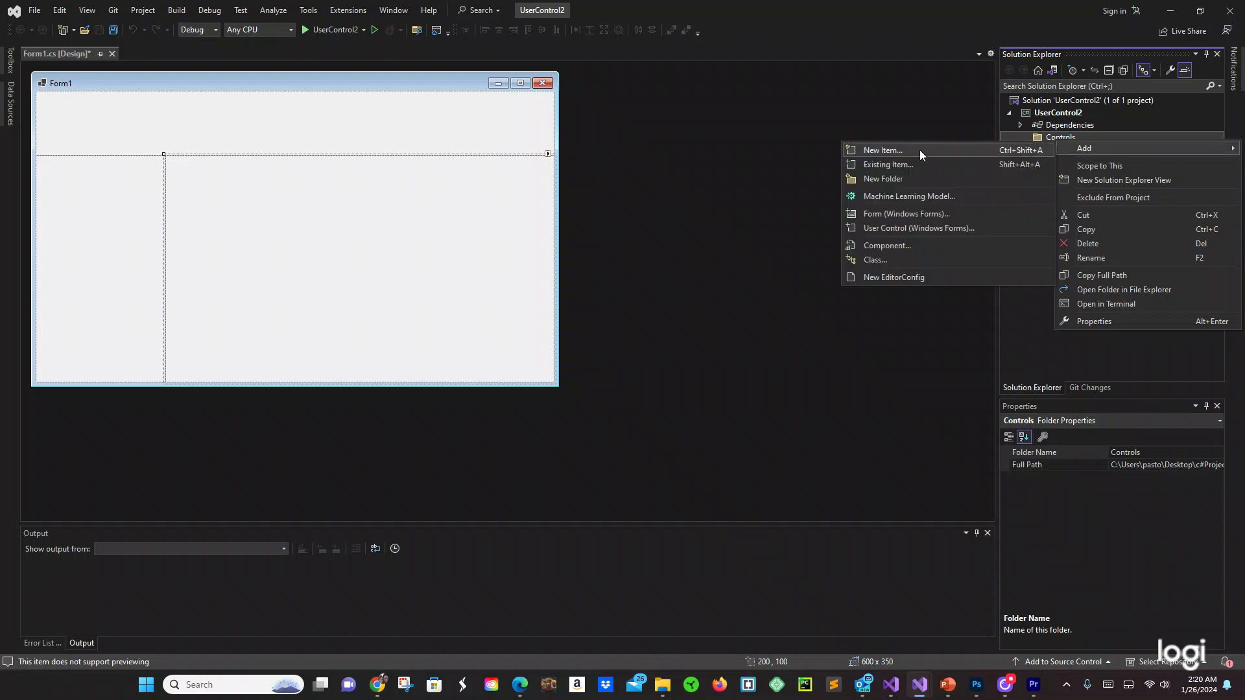
click(913, 230)
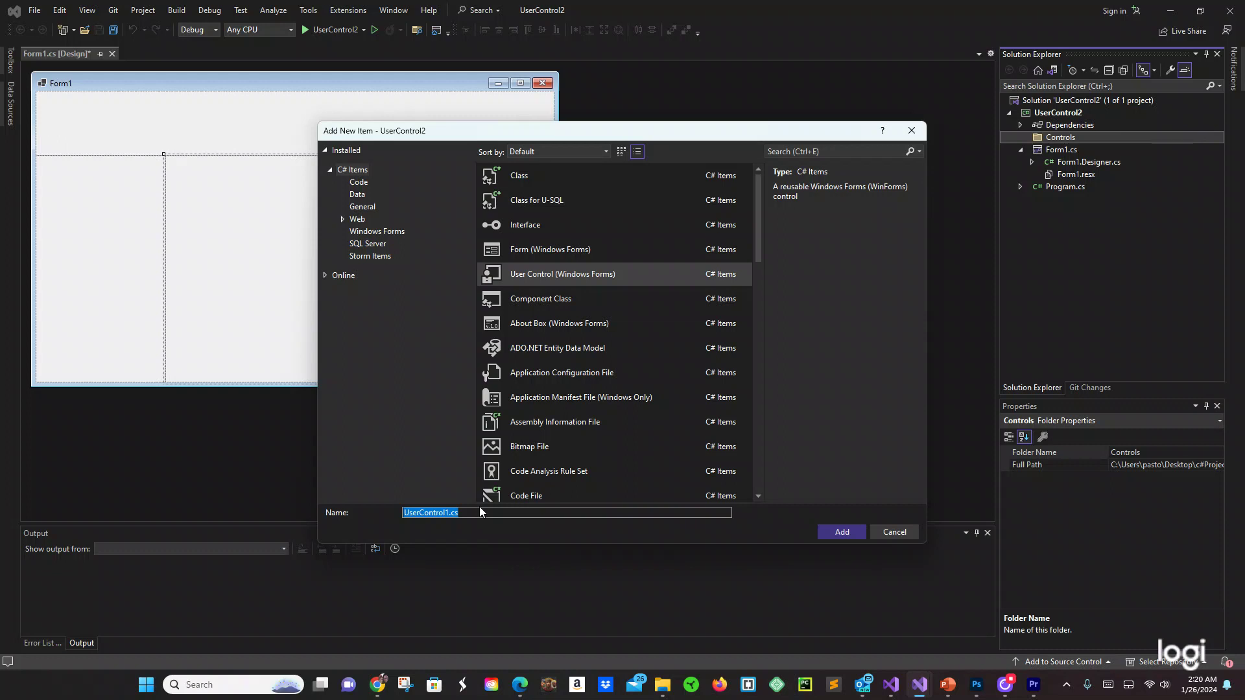
key(BackSpace)
key(BackSpace)
key(BackSpace)
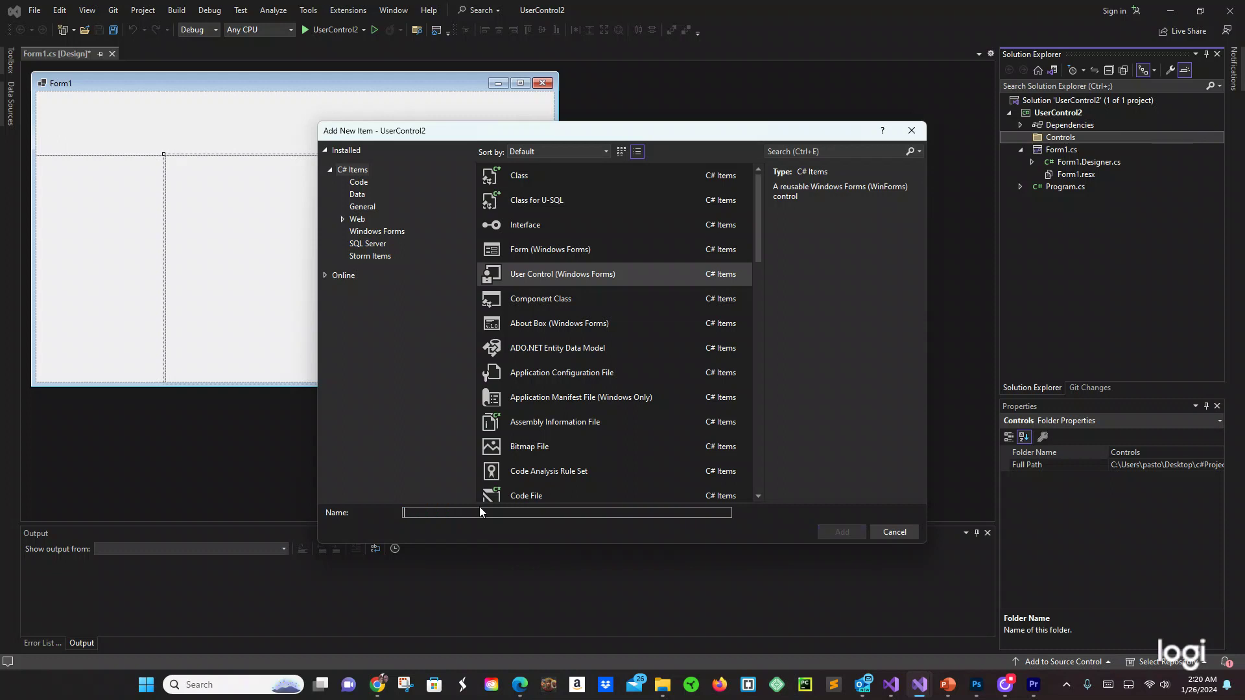
text(Top)
key(BackSpace)
key(BackSpace)
key(BackSpace)
text(F)
text(irst)
text(UserControl)
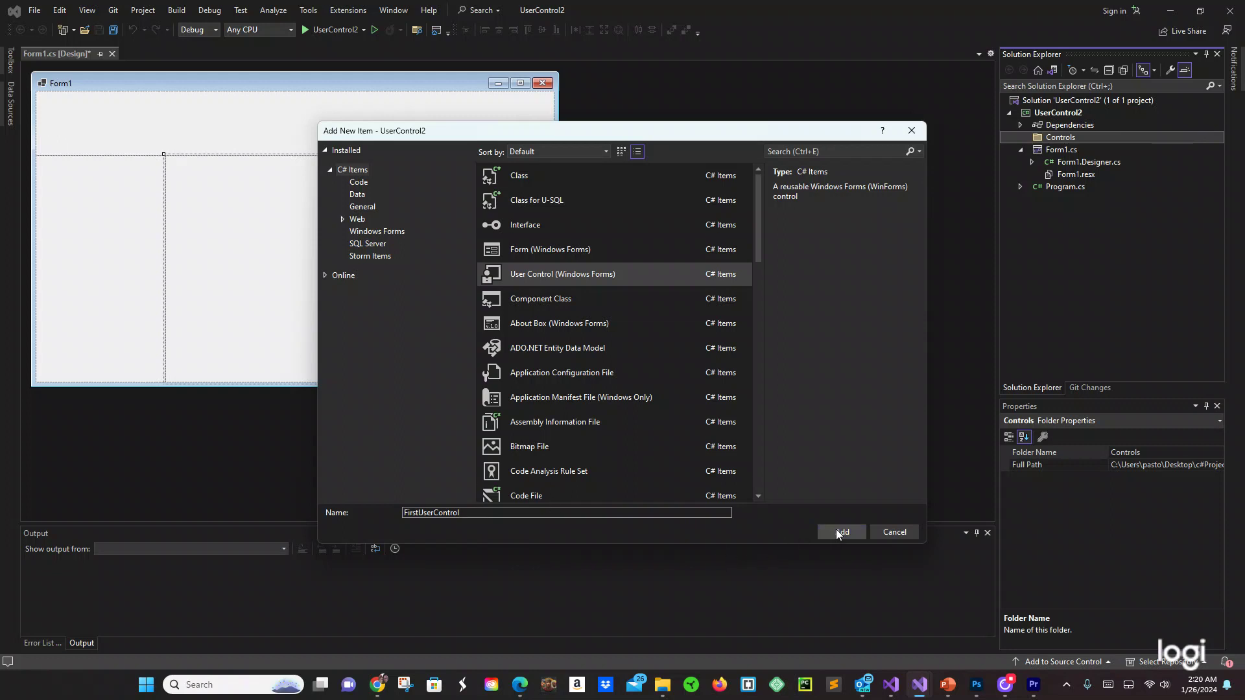
click(840, 532)
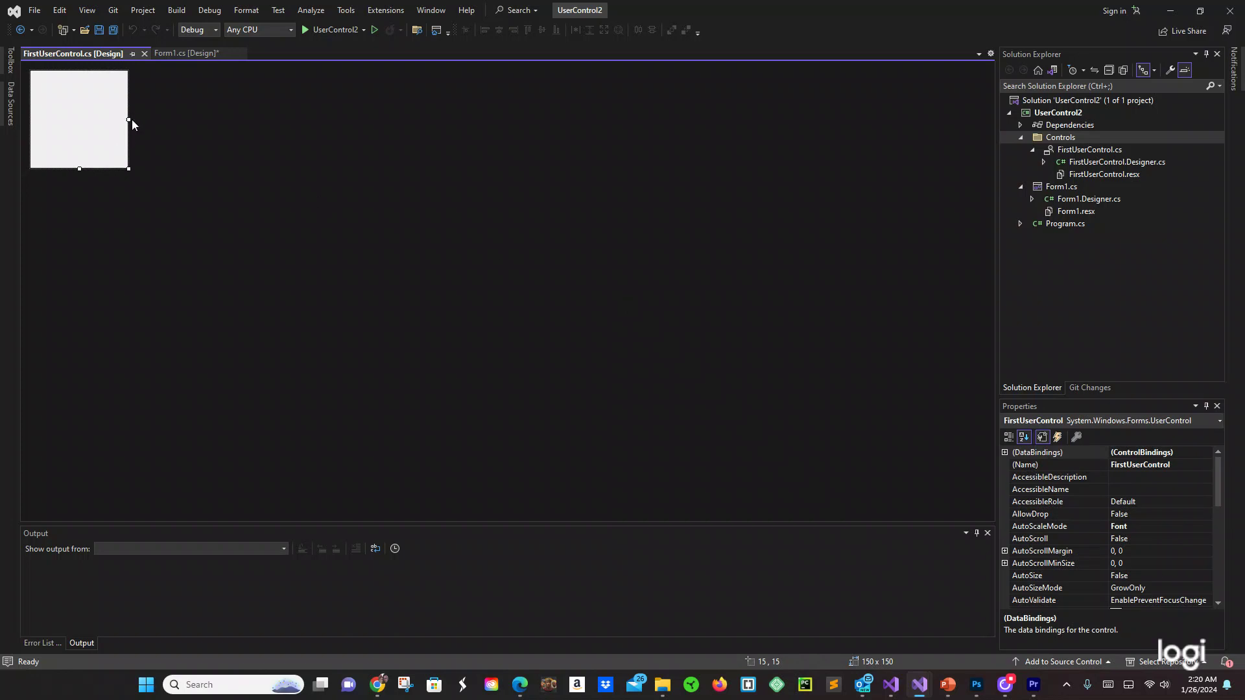
Widen FirstUserControl and set its BackColor to Web Red
drag(129, 120, 235, 120)
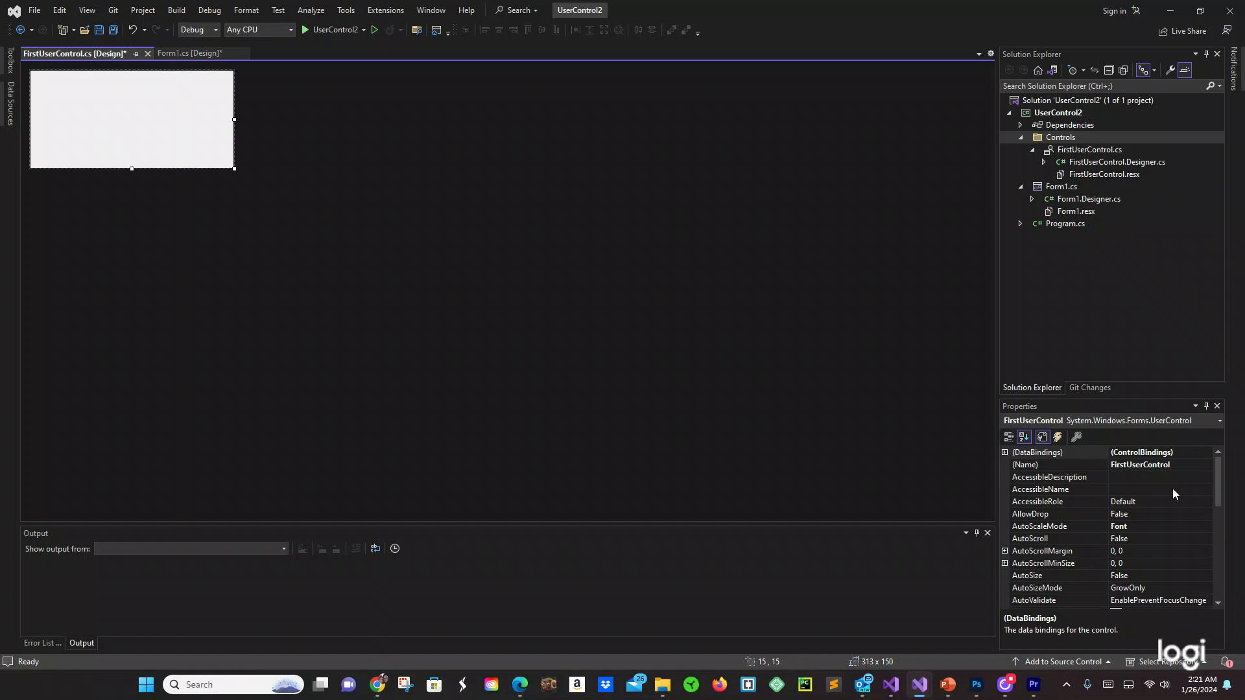
scroll(1171, 496, down, 2)
scroll(1171, 495, down, 1)
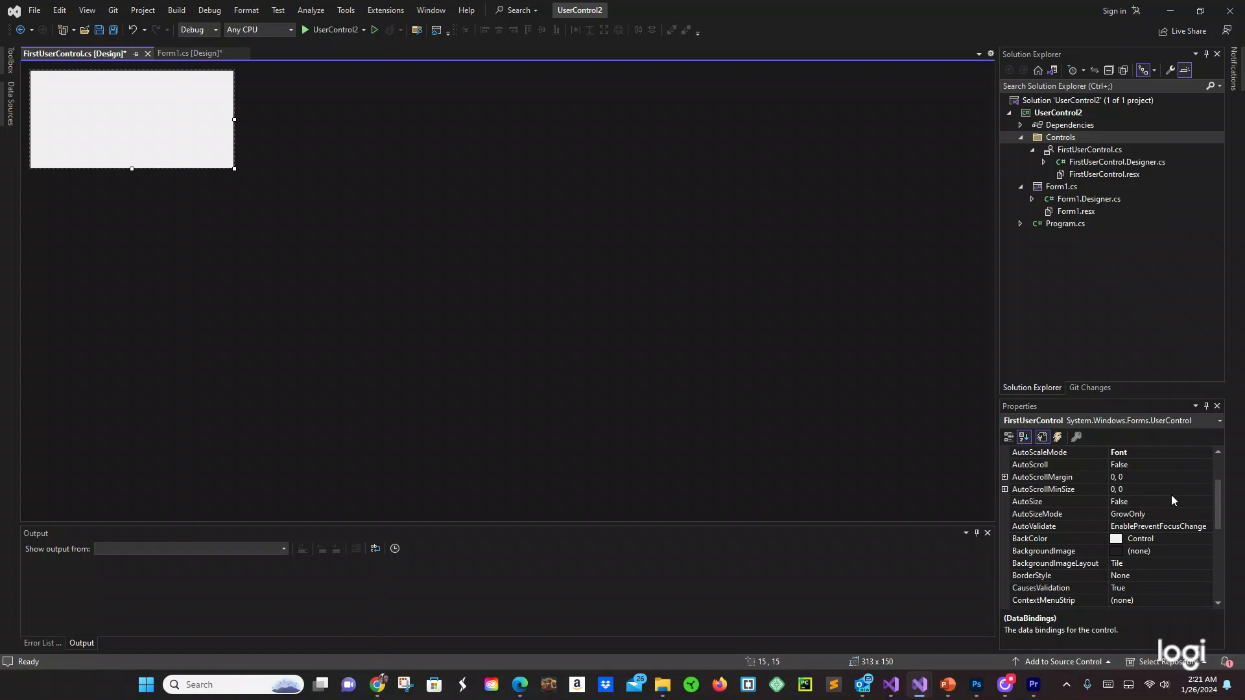
scroll(1171, 496, down, 2)
scroll(1171, 495, down, 1)
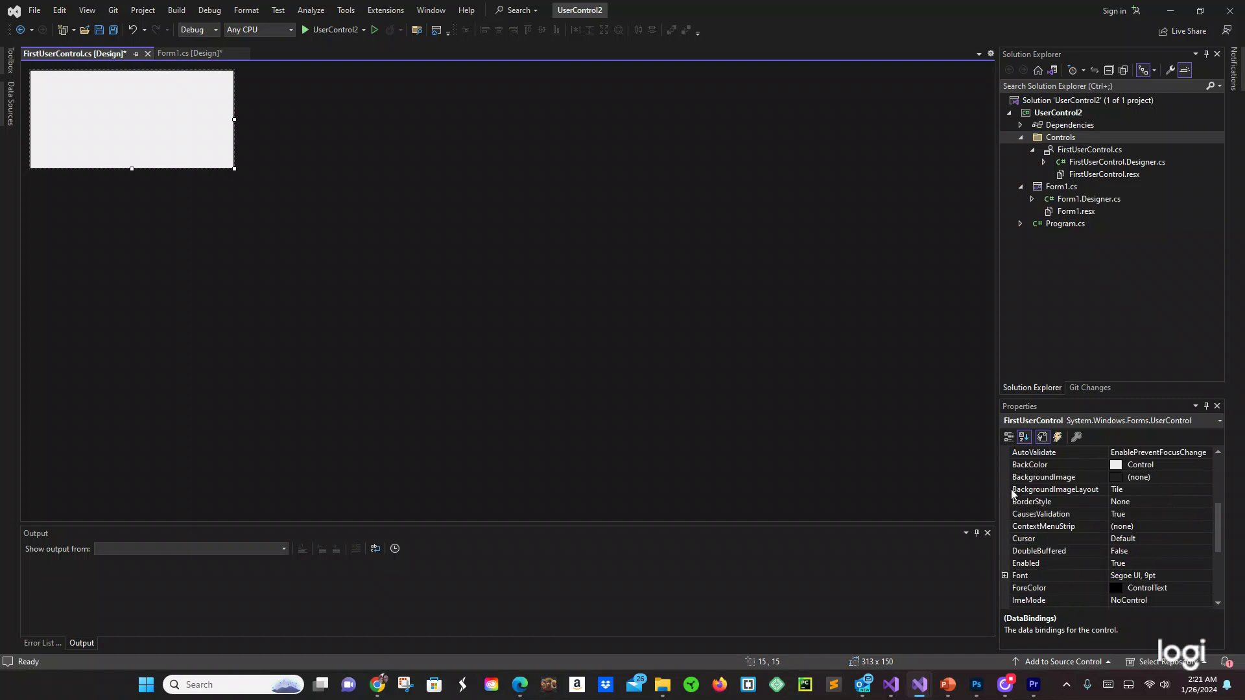
click(1136, 465)
click(1208, 466)
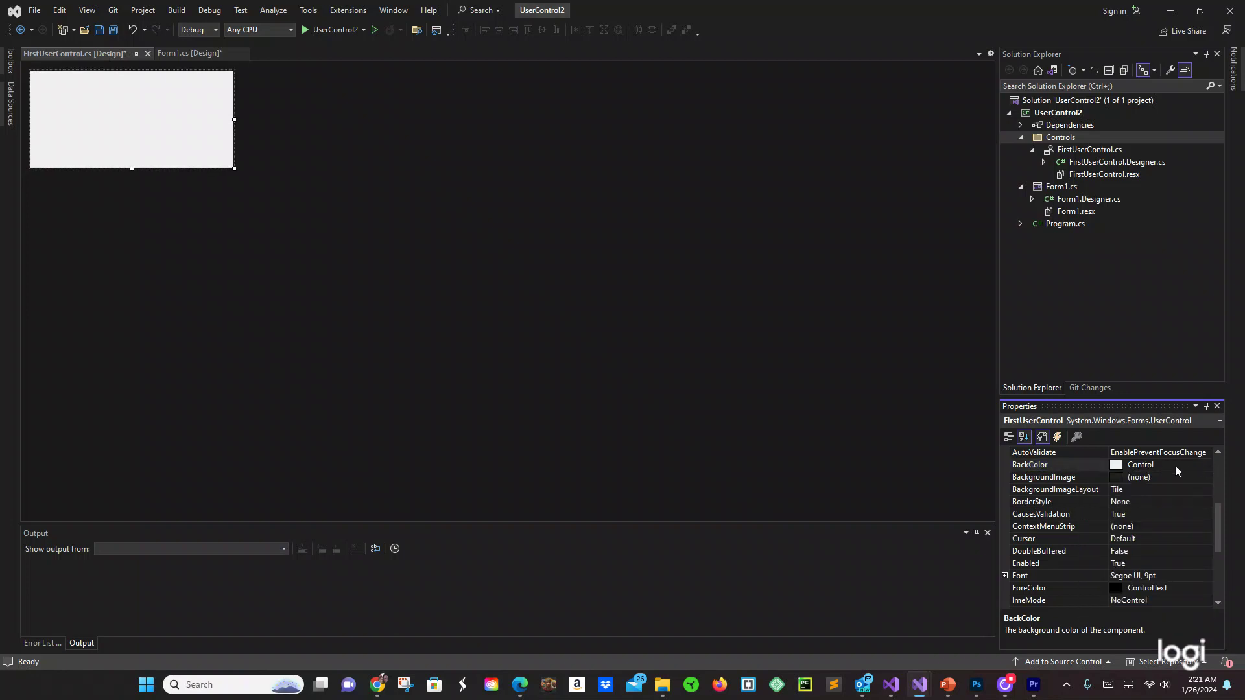
click(1177, 466)
click(1208, 466)
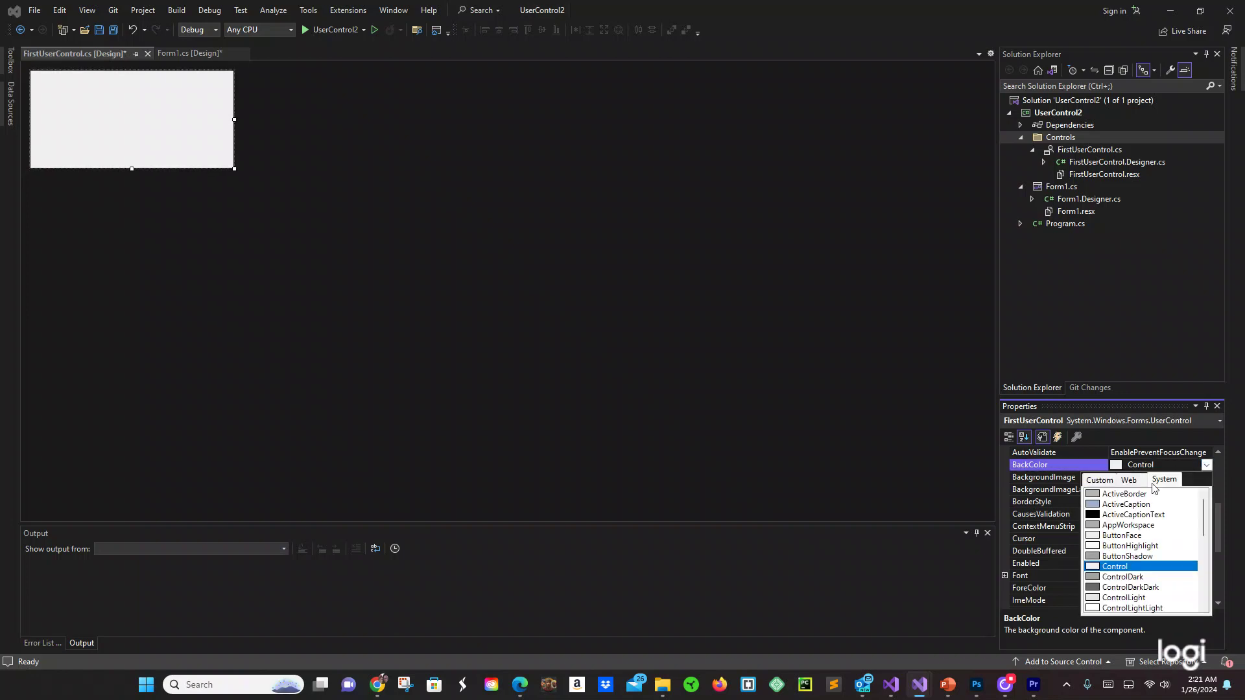
scroll(1127, 529, down, 5)
click(1128, 481)
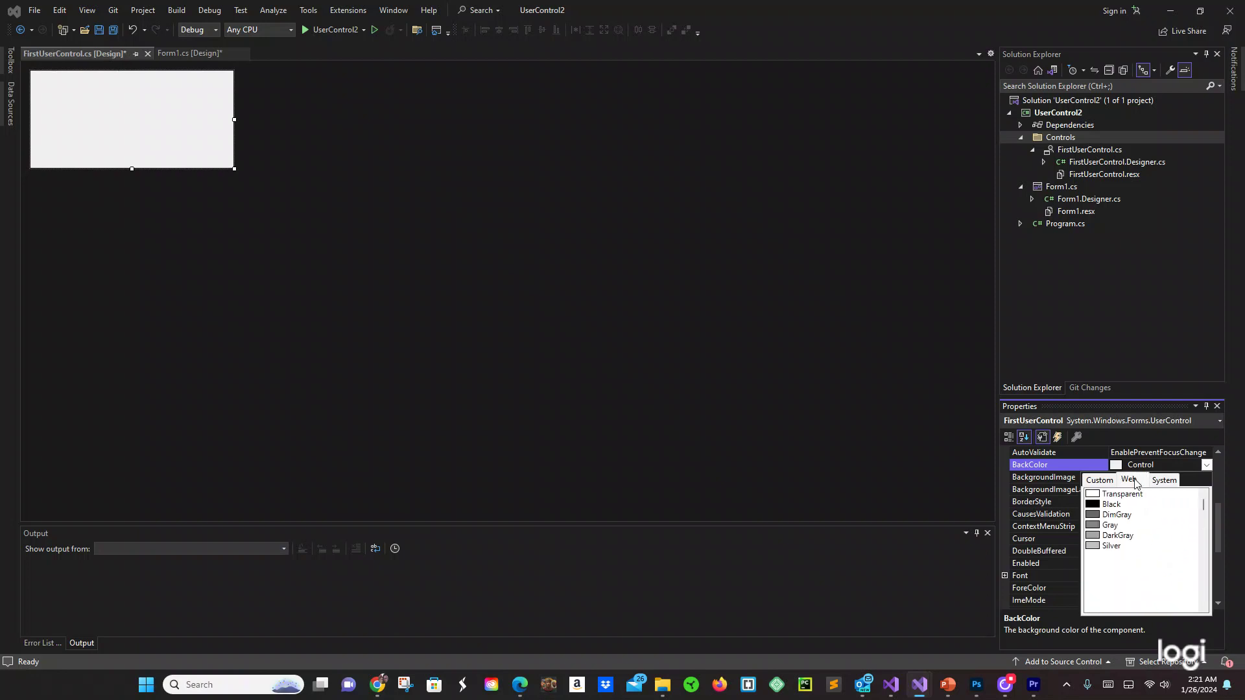
scroll(1118, 554, down, 5)
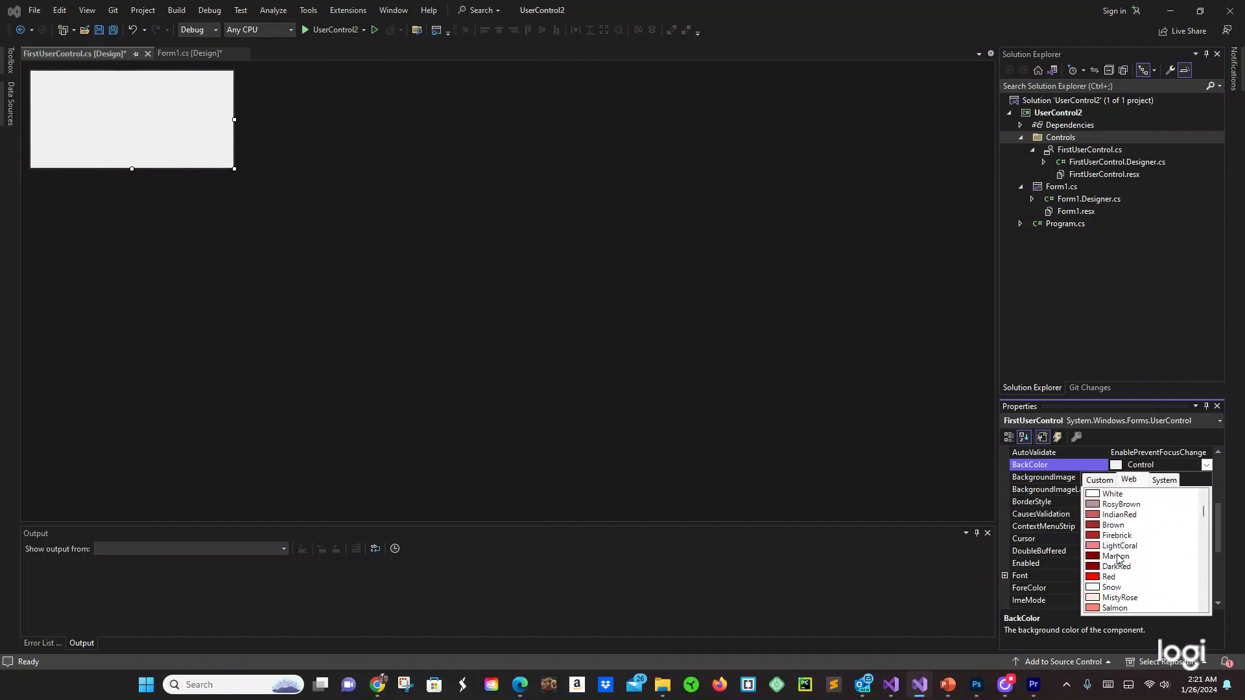
click(1113, 577)
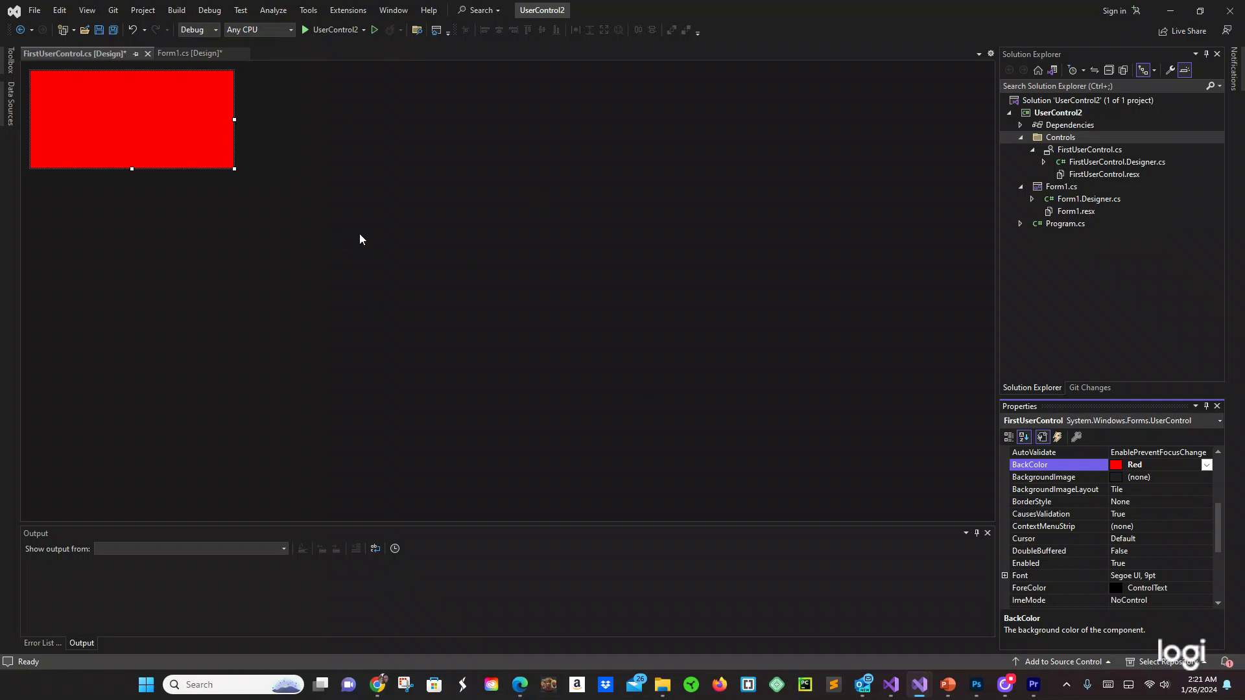
Add a Windows Forms user control named SecondUserControl to the Controls folder
right_click(1063, 136)
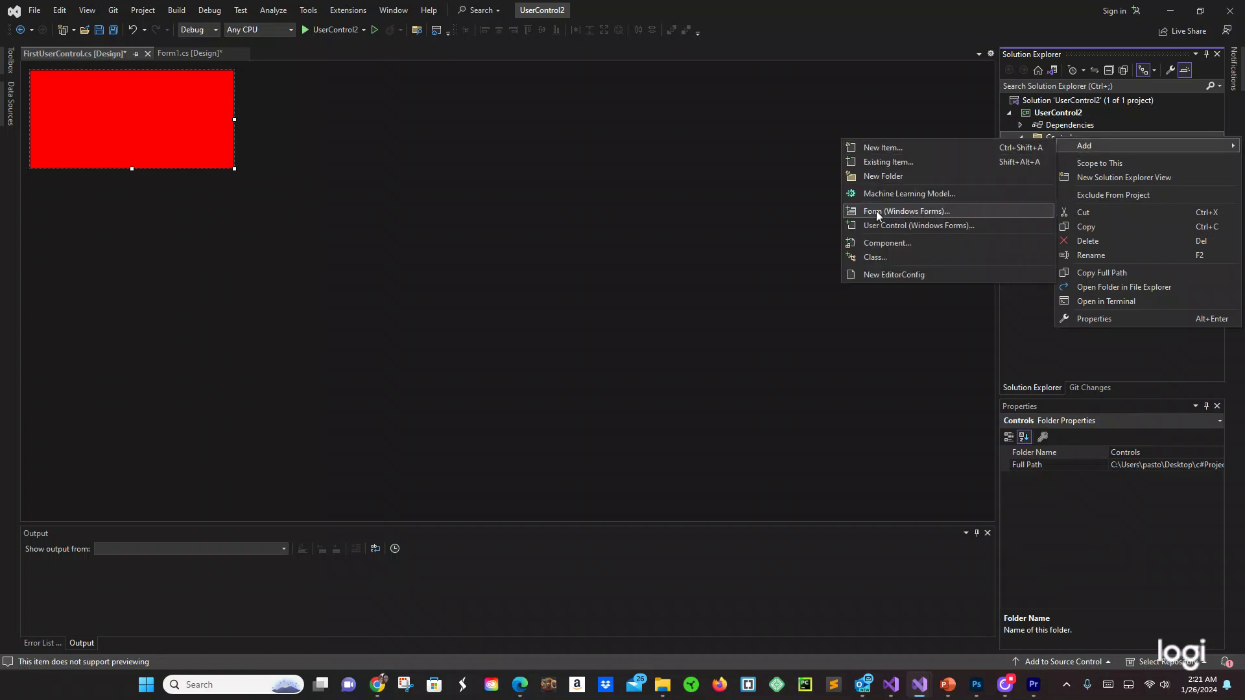
mouse_move(1083, 146)
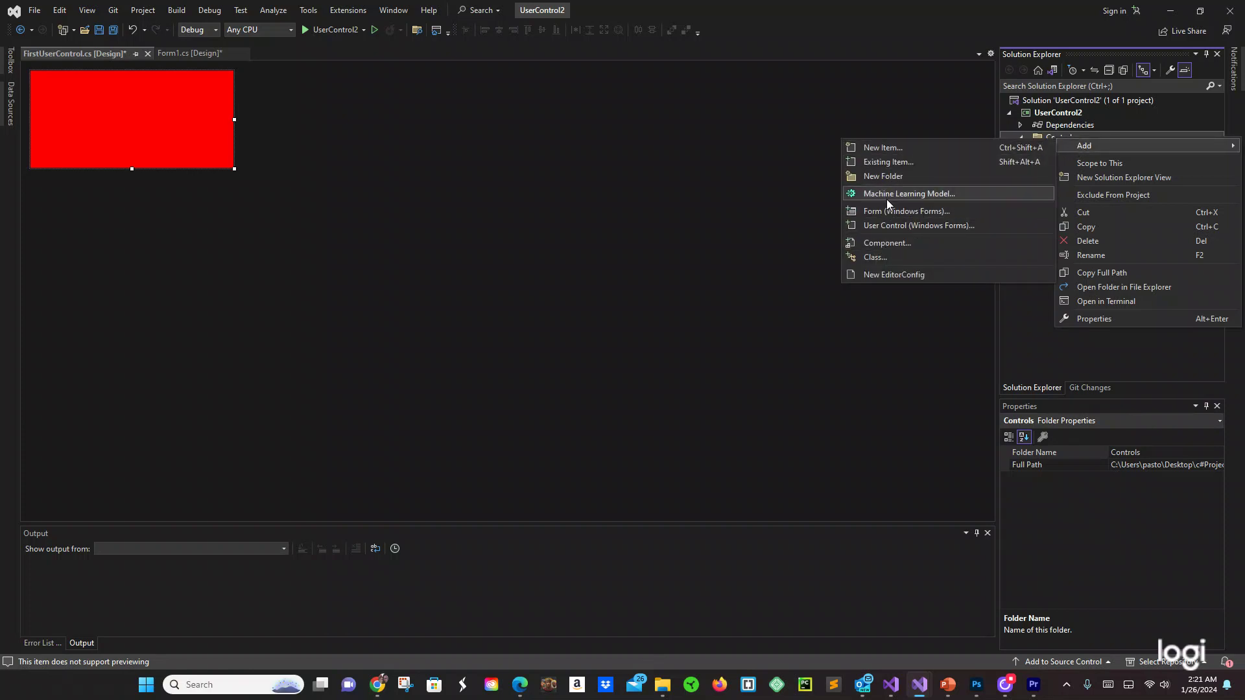
click(886, 227)
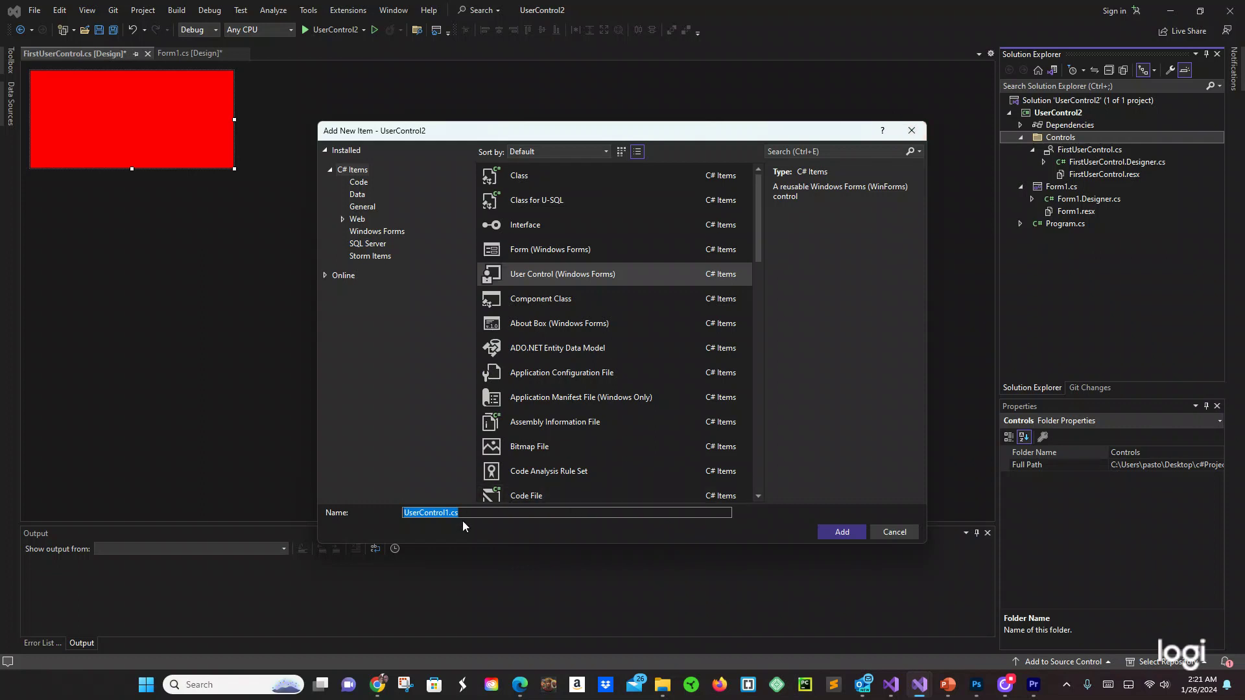
text(Second)
key(Return)
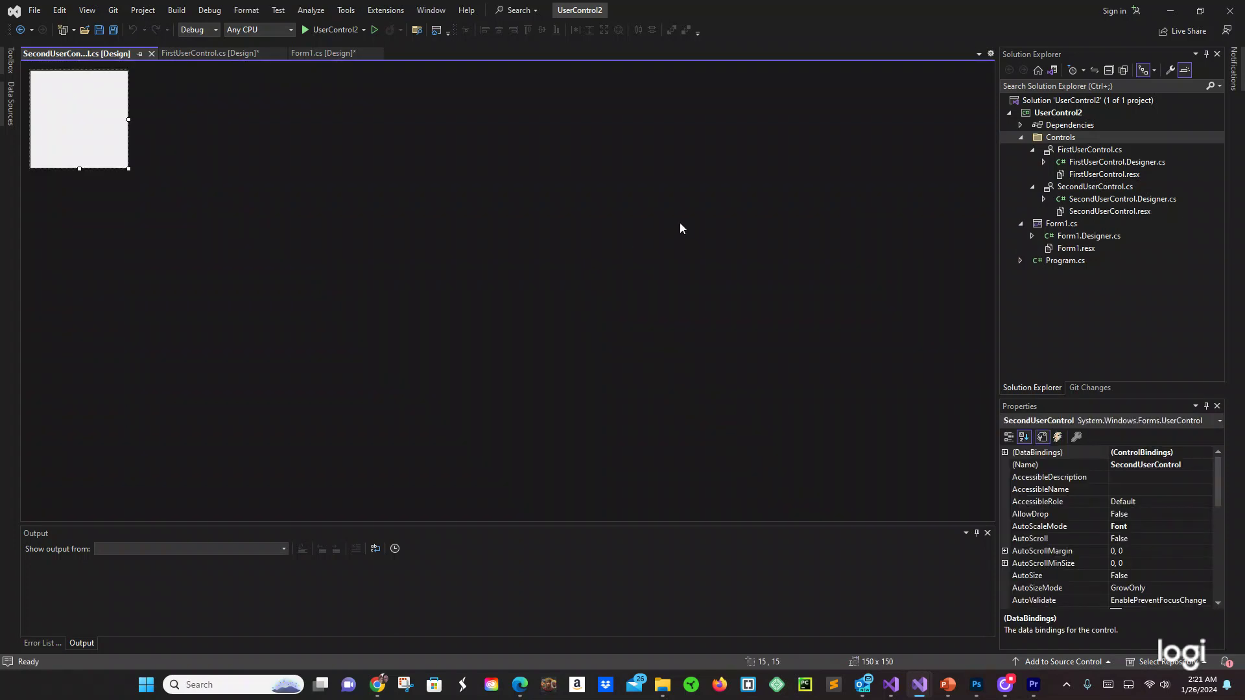
Widen SecondUserControl and set its BackColor to Web Yellow
drag(128, 122, 356, 122)
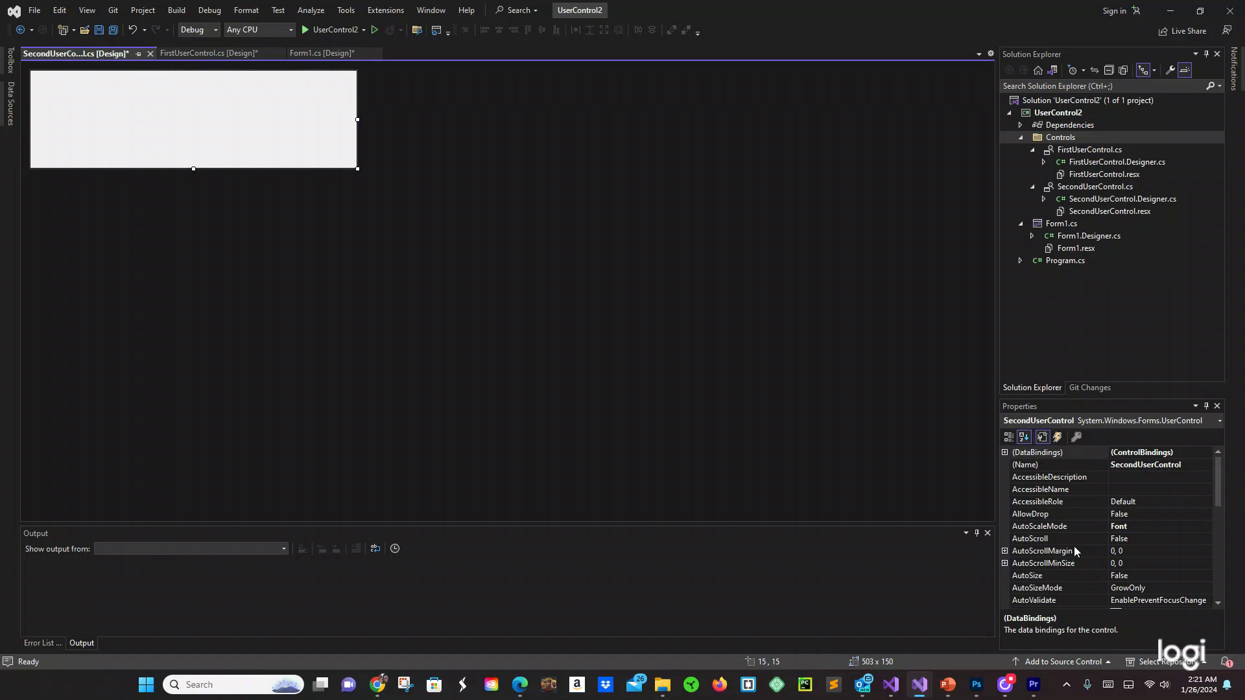
scroll(1074, 546, down, 3)
scroll(1089, 525, down, 3)
scroll(1089, 525, down, 3)
scroll(1092, 525, down, 3)
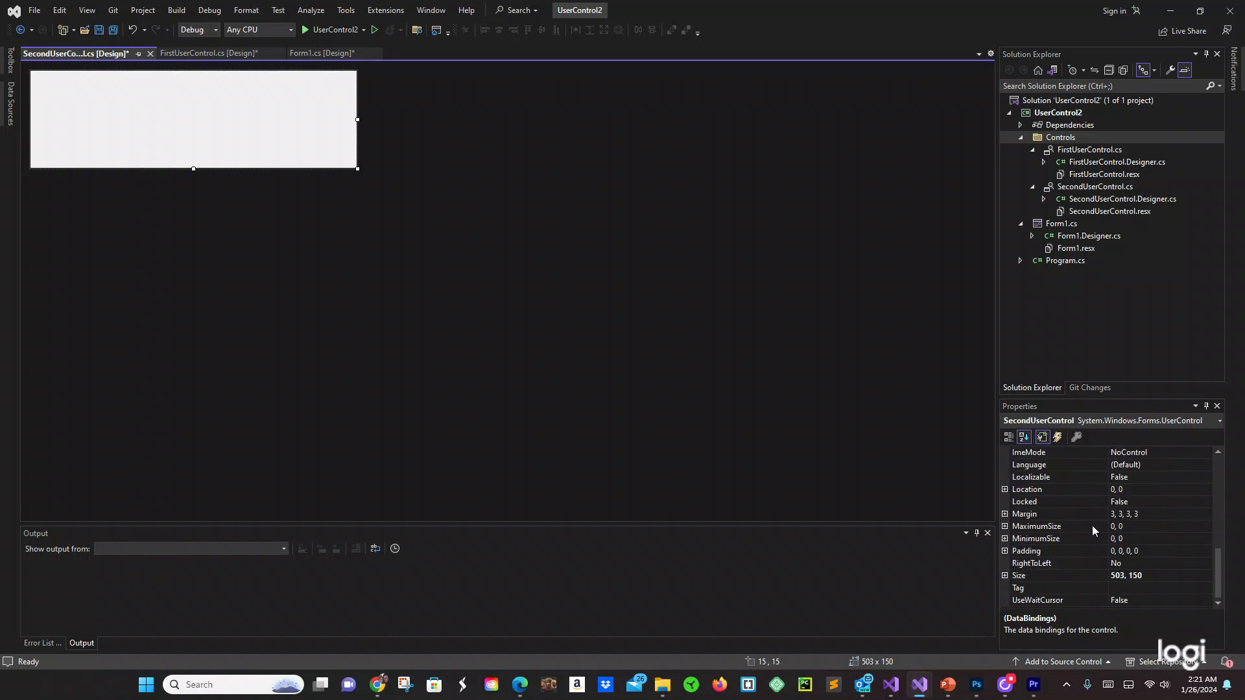
scroll(1092, 525, up, 3)
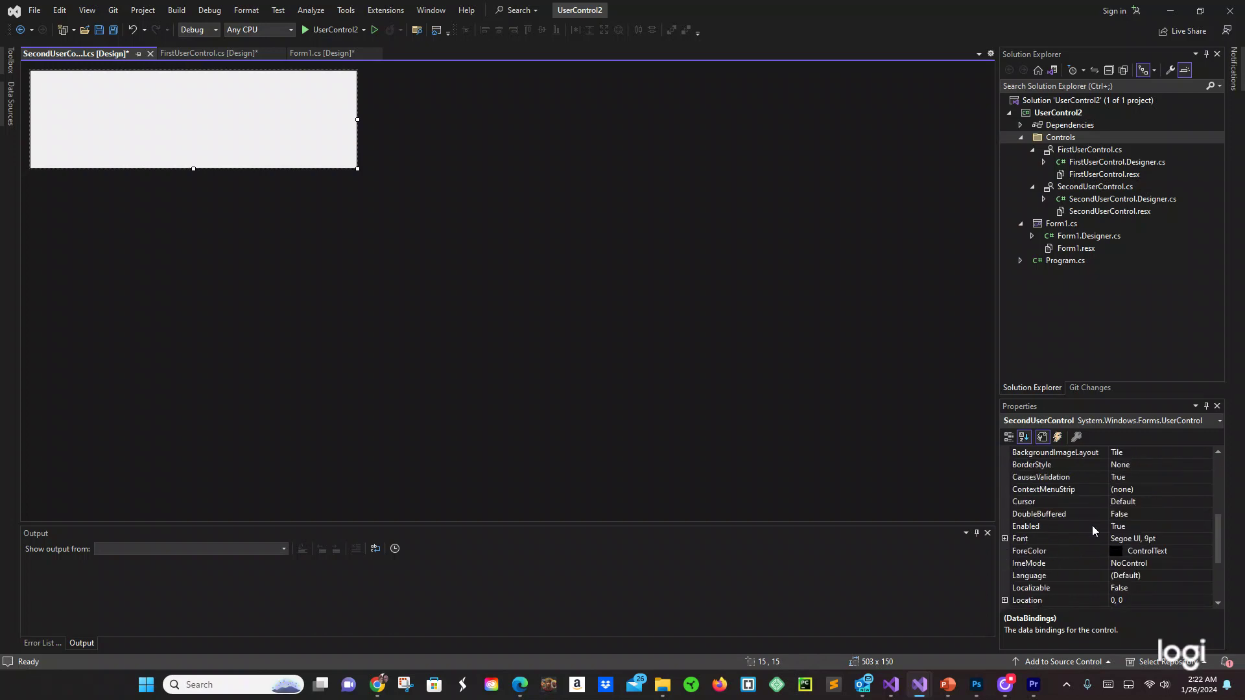
scroll(1092, 525, up, 3)
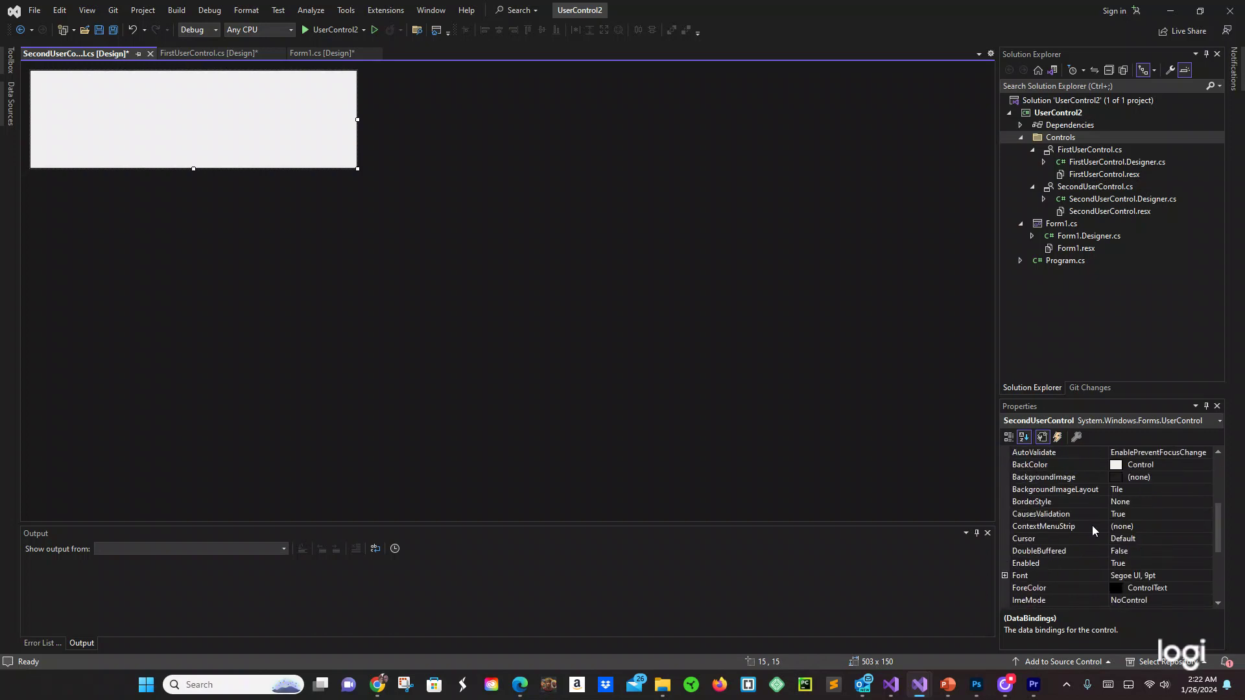
click(1161, 464)
click(1207, 467)
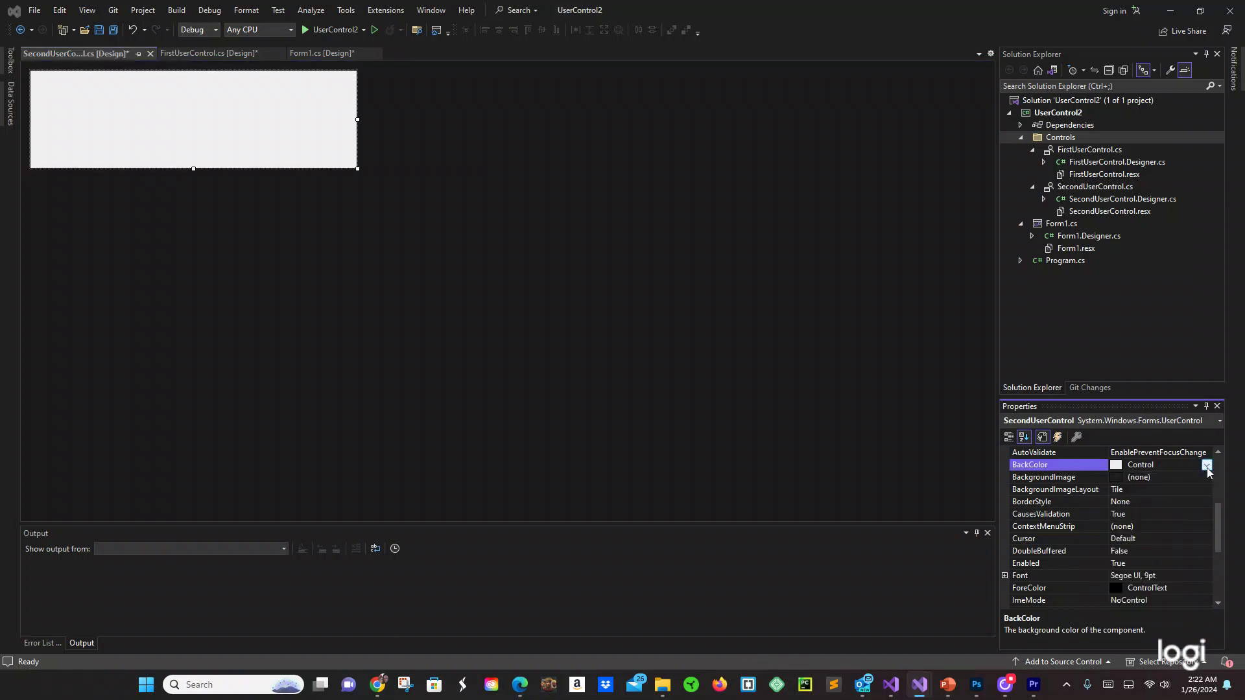
click(1208, 465)
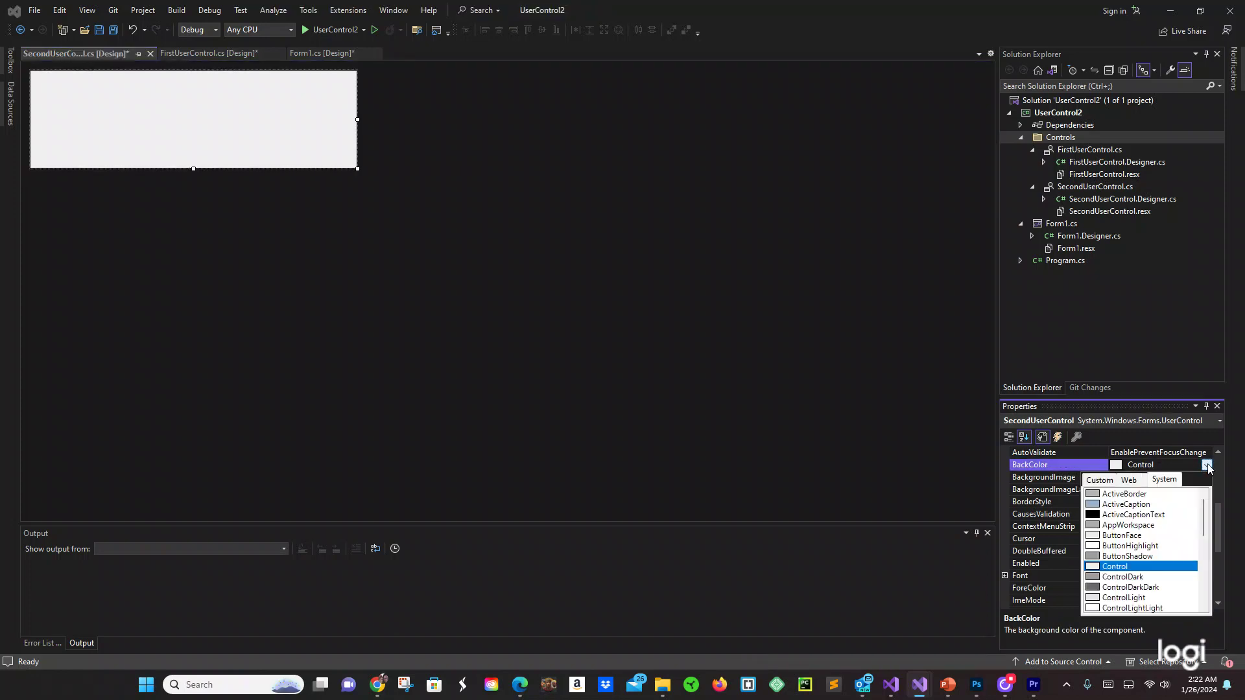
click(1129, 481)
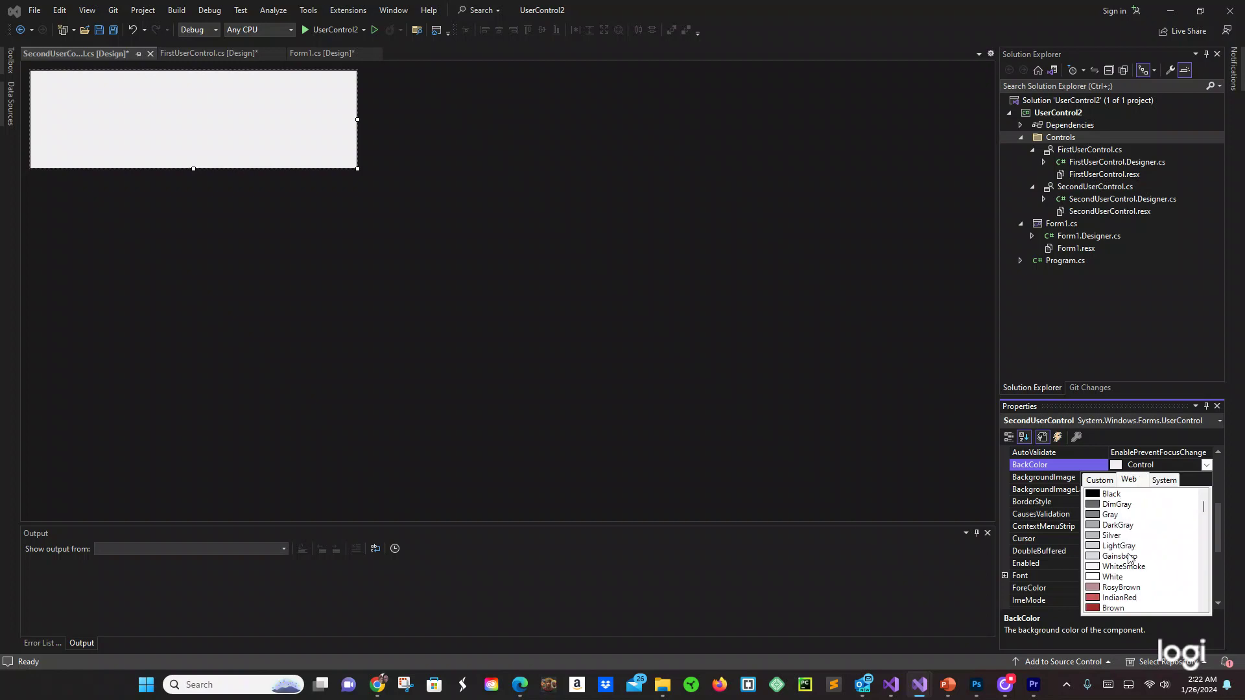
scroll(1129, 557, down, 3)
scroll(1129, 557, down, 5)
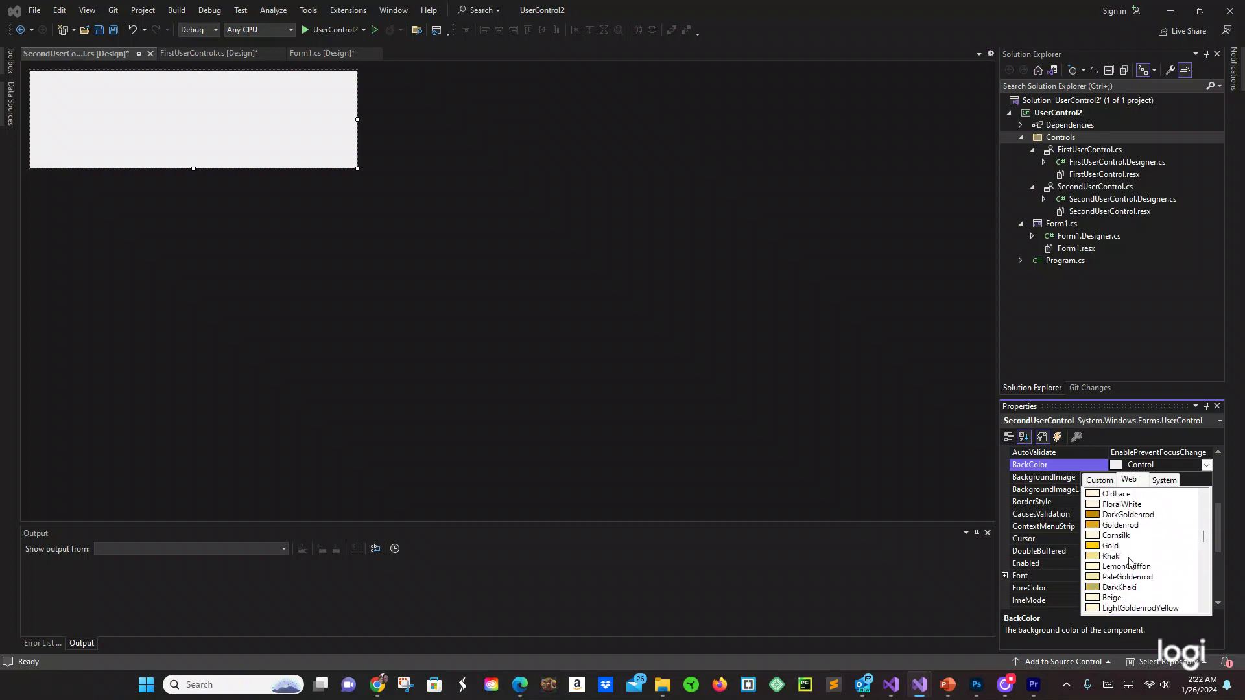
scroll(1129, 562, down, 3)
scroll(1126, 560, down, 3)
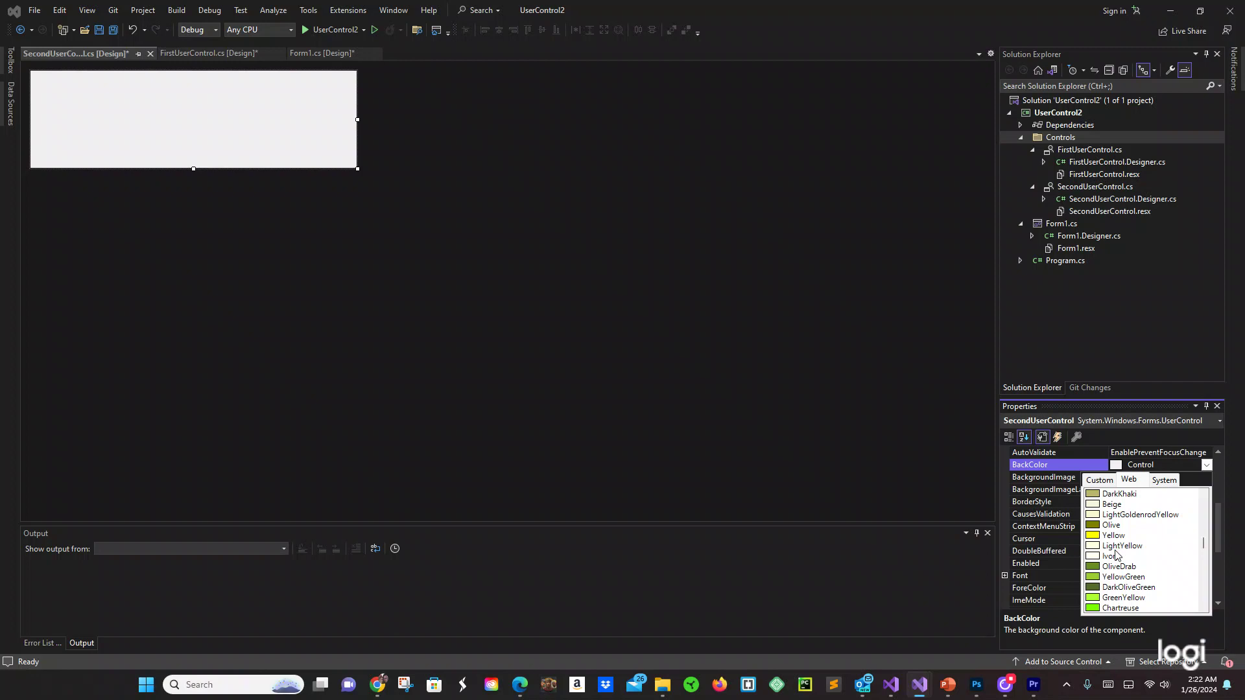
click(1118, 536)
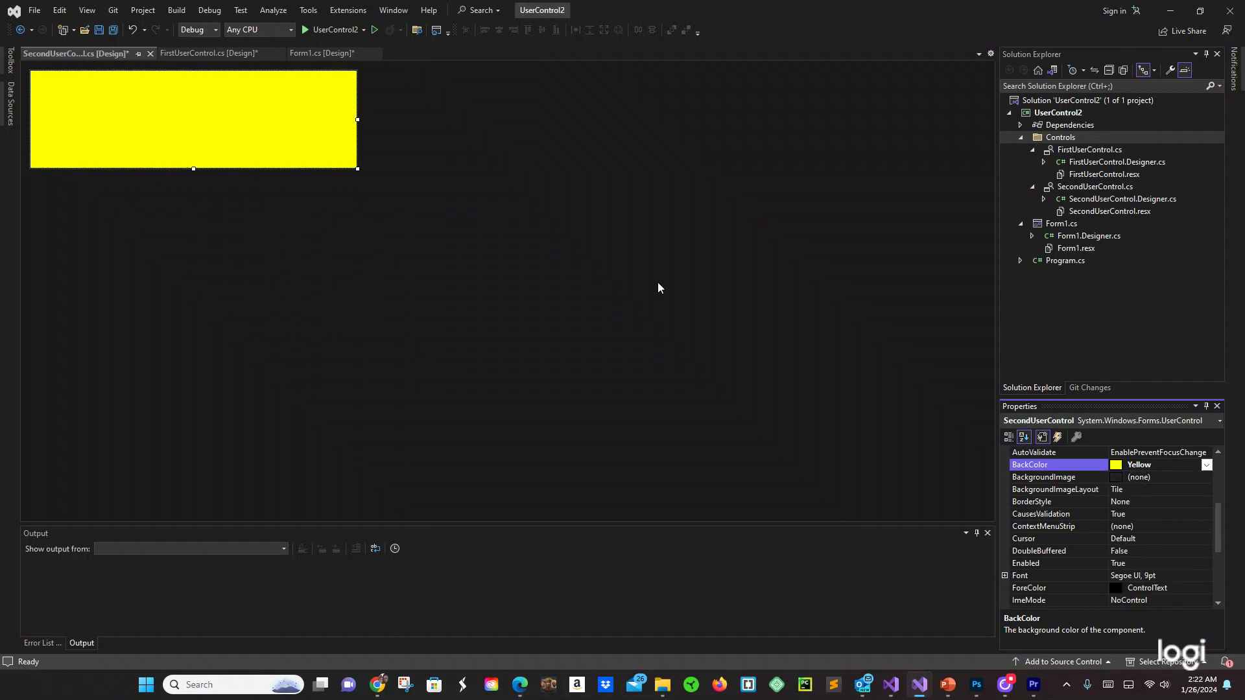
Add a Windows Forms user control named LastUserControl to the Controls folder
right_click(1063, 142)
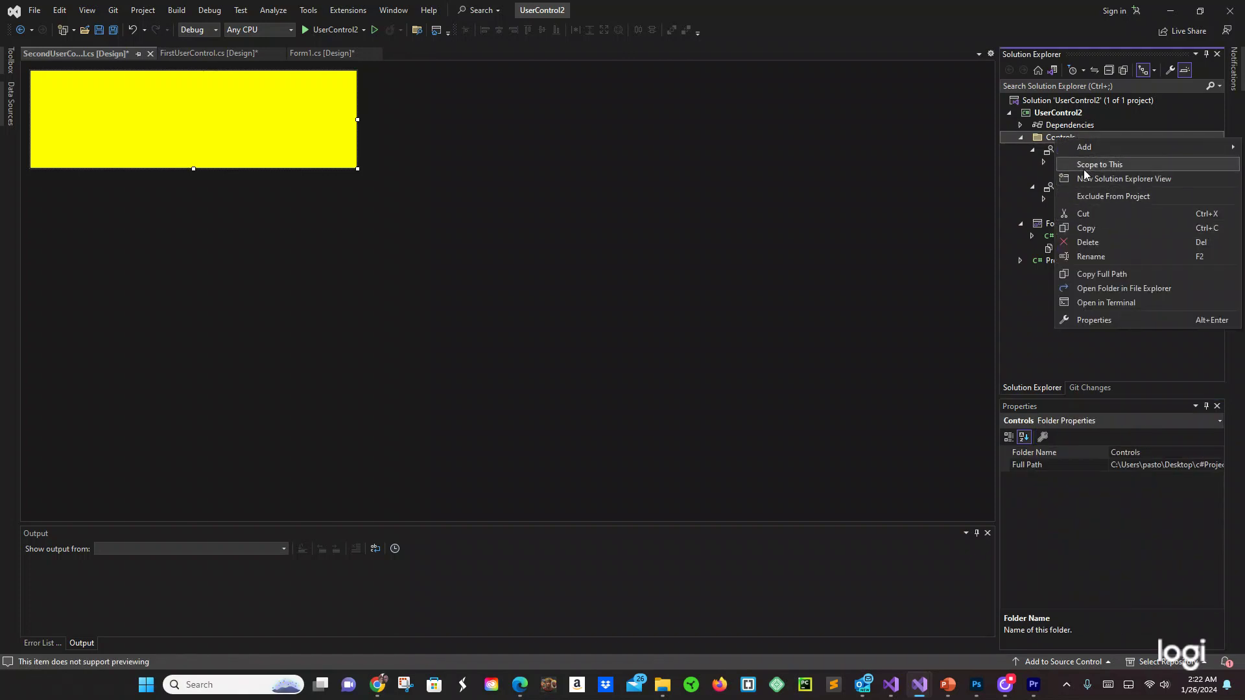
mouse_move(1119, 147)
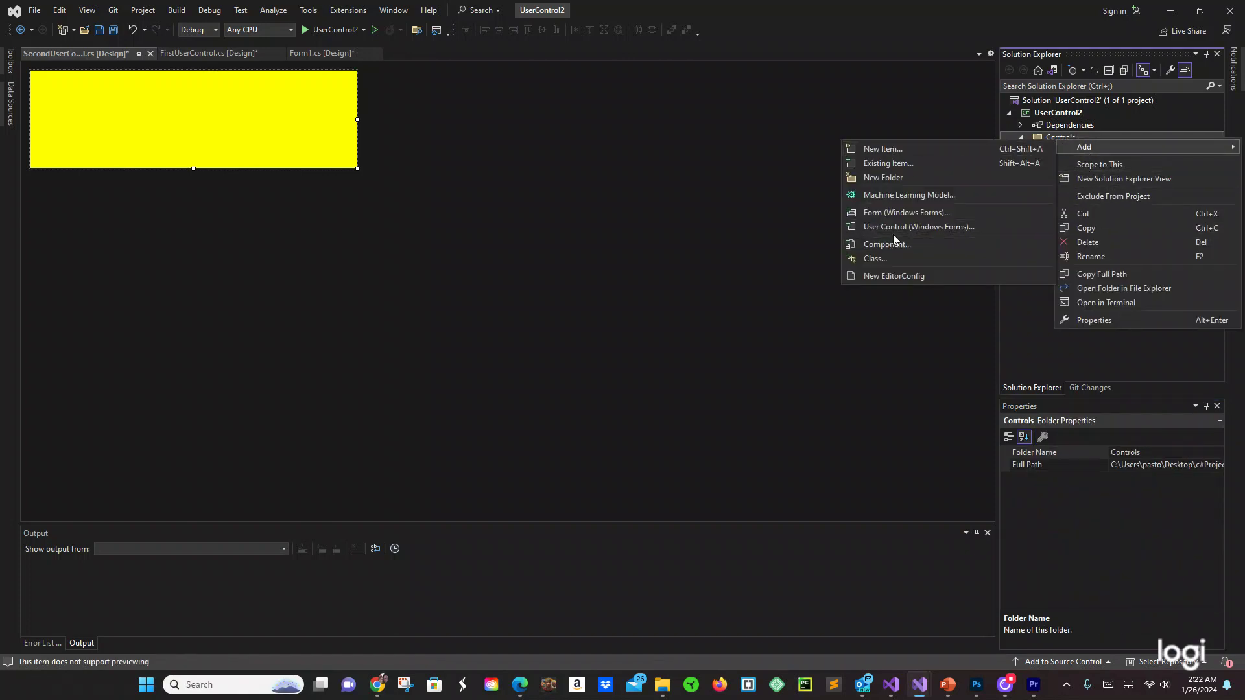
click(896, 227)
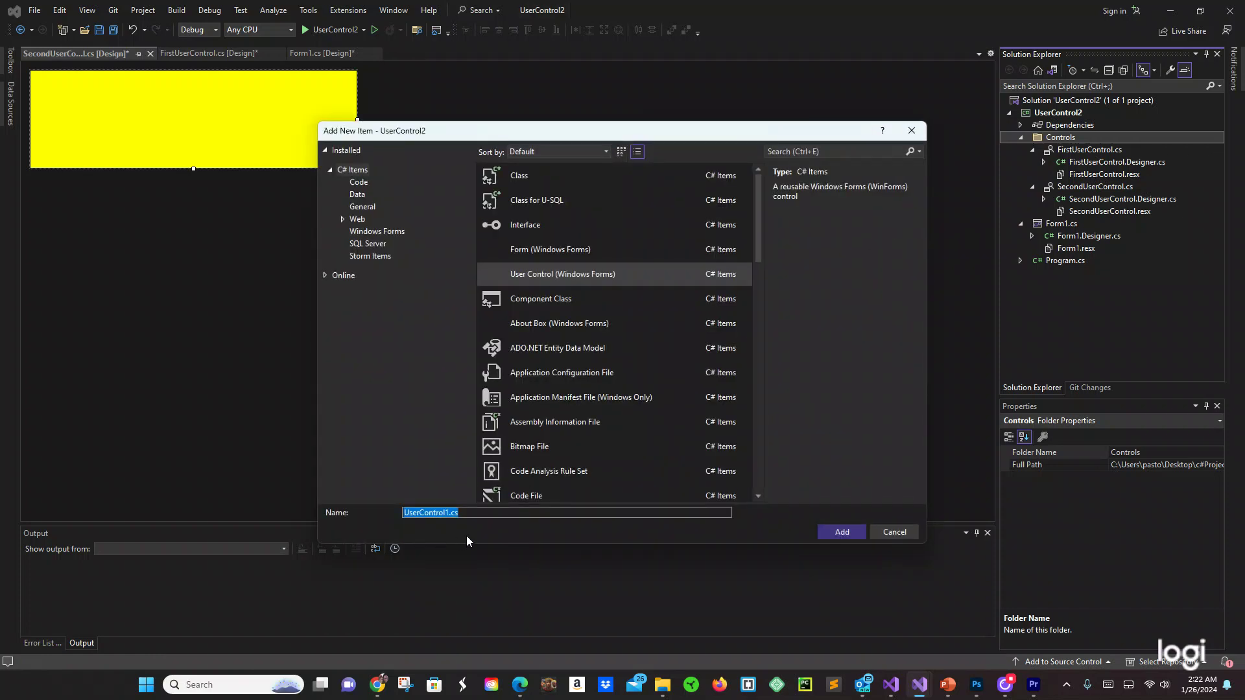
text(Last)
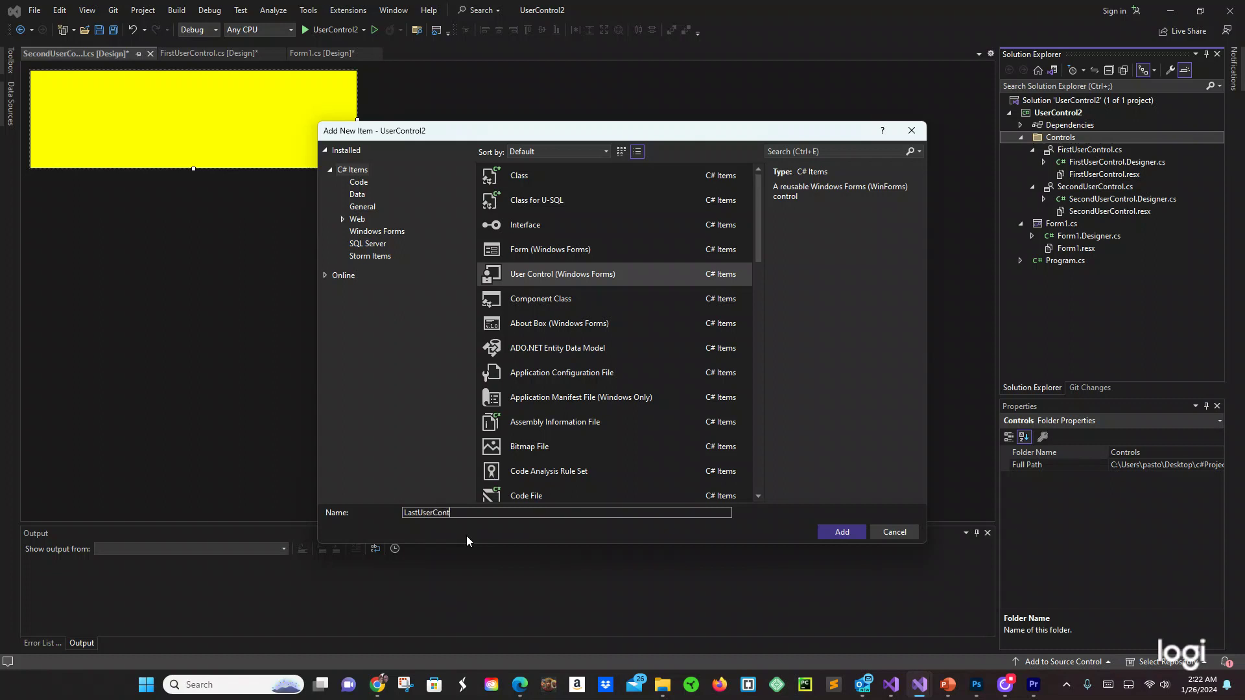
click(840, 532)
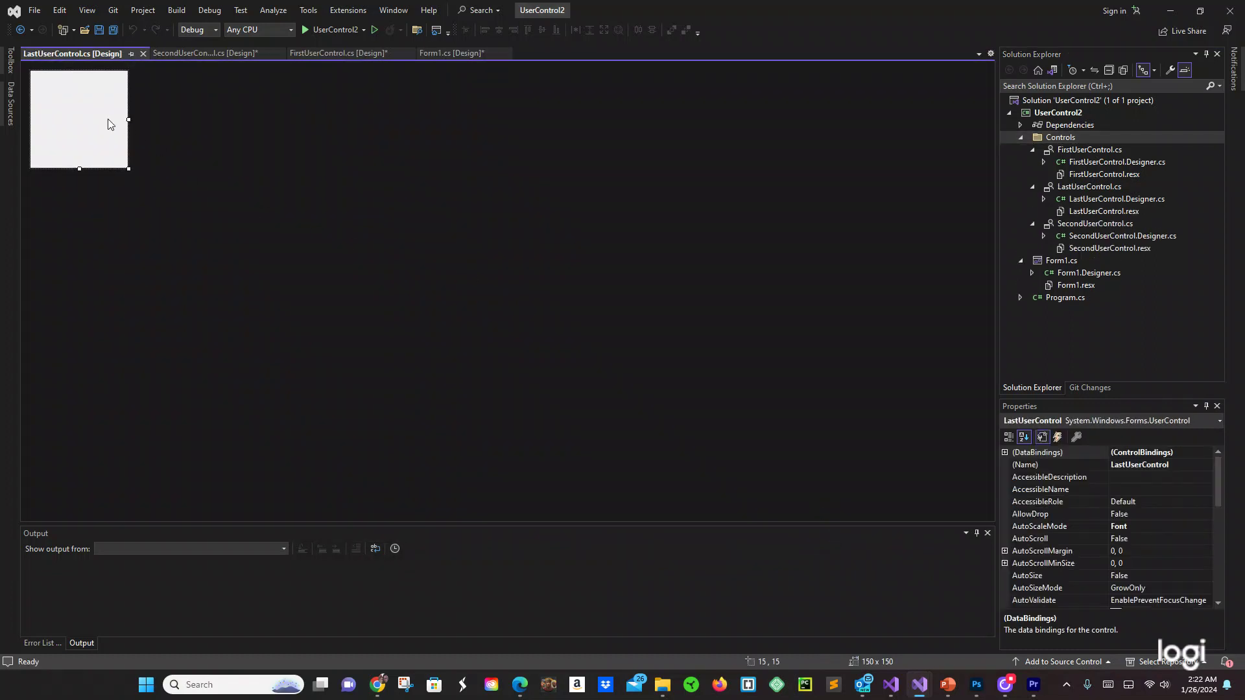
Widen LastUserControl to 561 by 150 and set its BackColor to Web Lime
drag(125, 120, 396, 121)
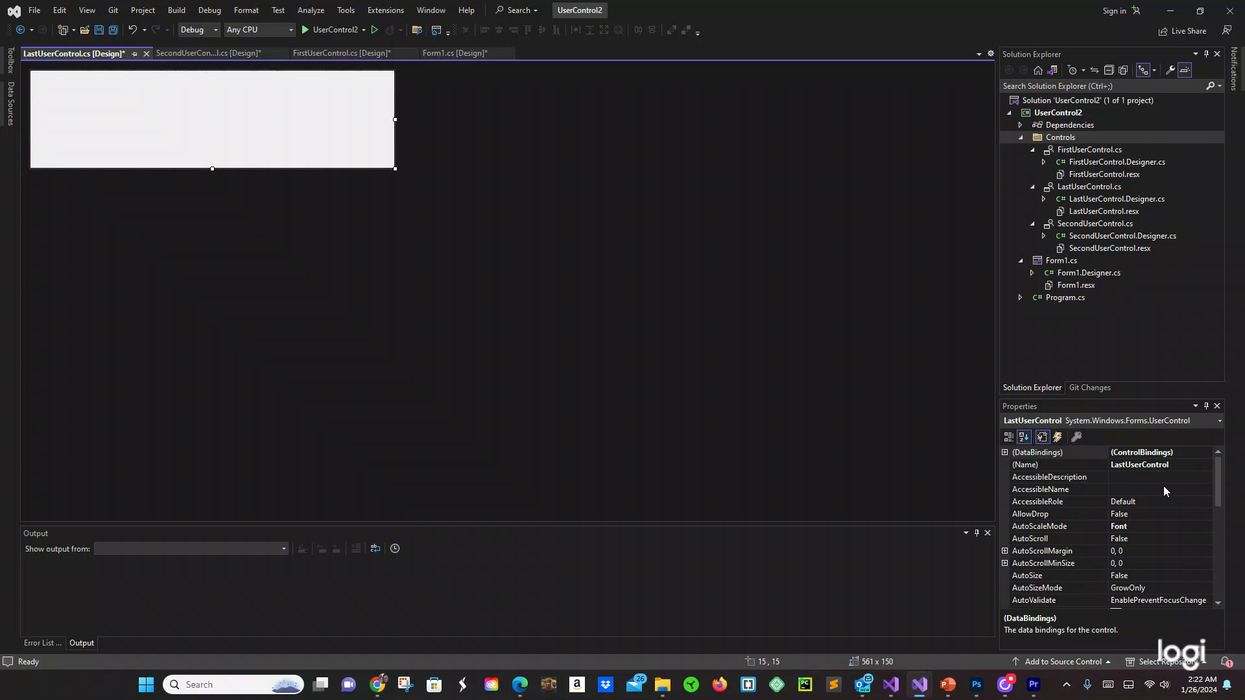
scroll(1031, 486, down, 3)
scroll(1041, 496, down, 3)
scroll(1049, 507, down, 2)
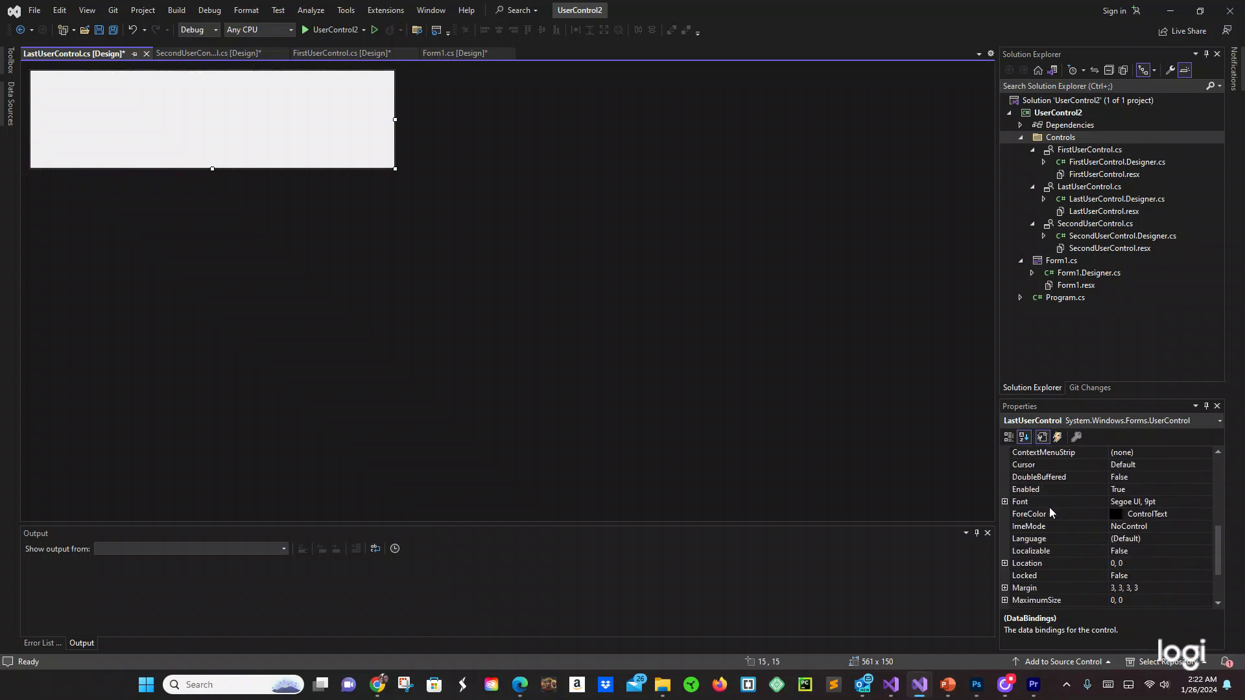
scroll(1050, 507, up, 1)
scroll(1049, 507, up, 2)
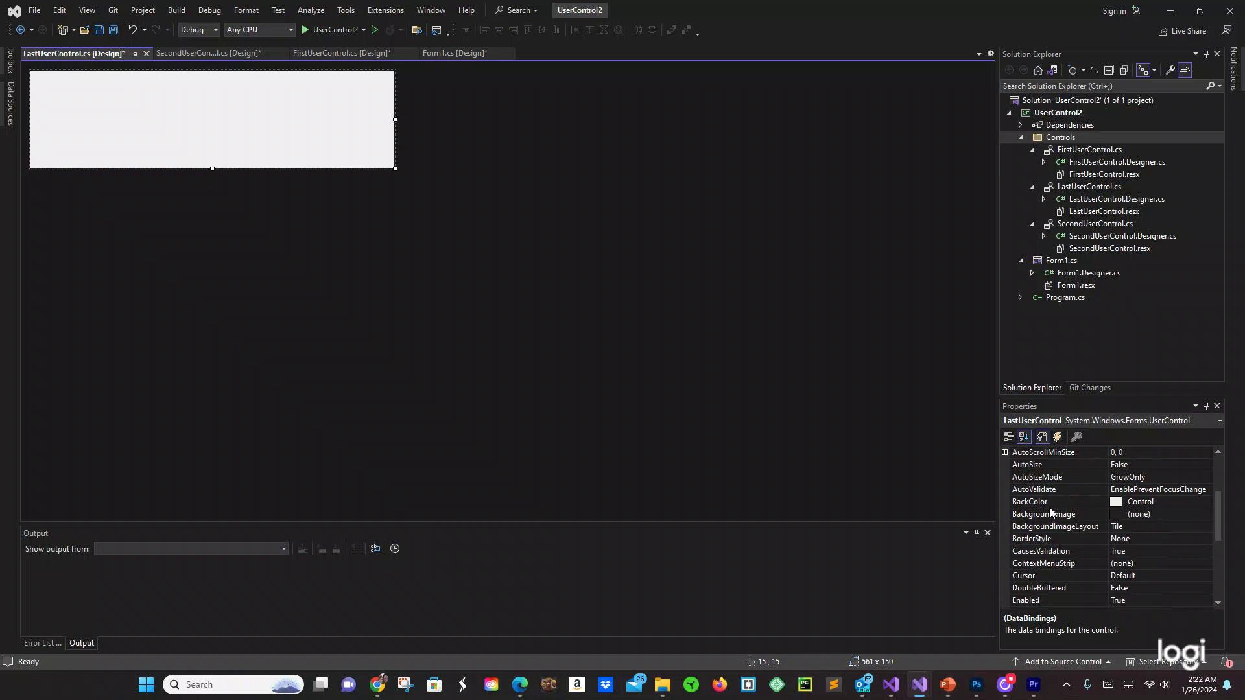
click(1034, 502)
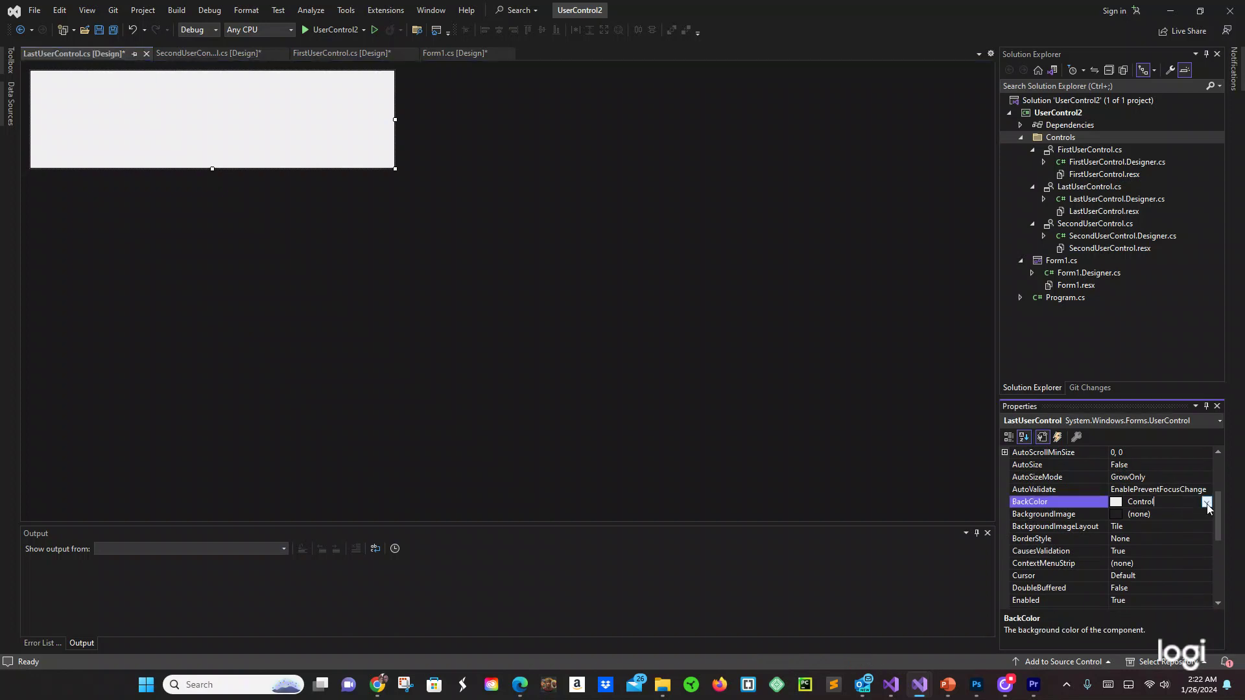
click(1207, 502)
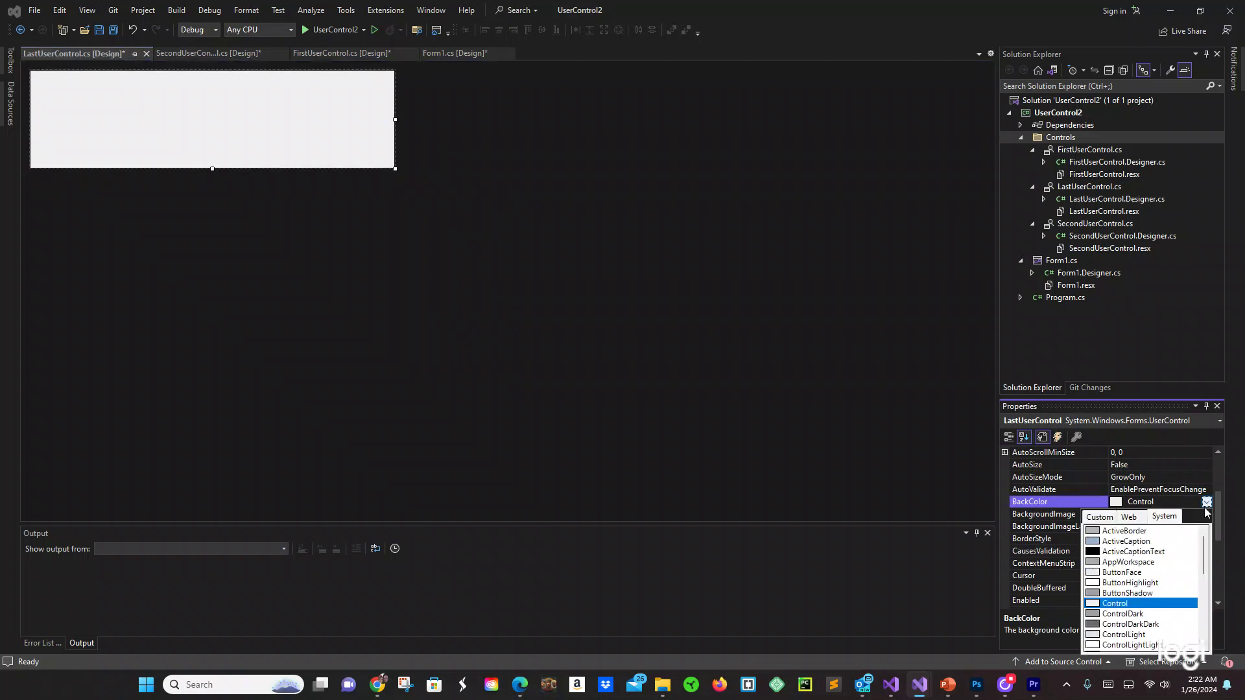
click(1128, 516)
scroll(1133, 567, down, 1)
scroll(1133, 567, down, 3)
scroll(1132, 567, down, 3)
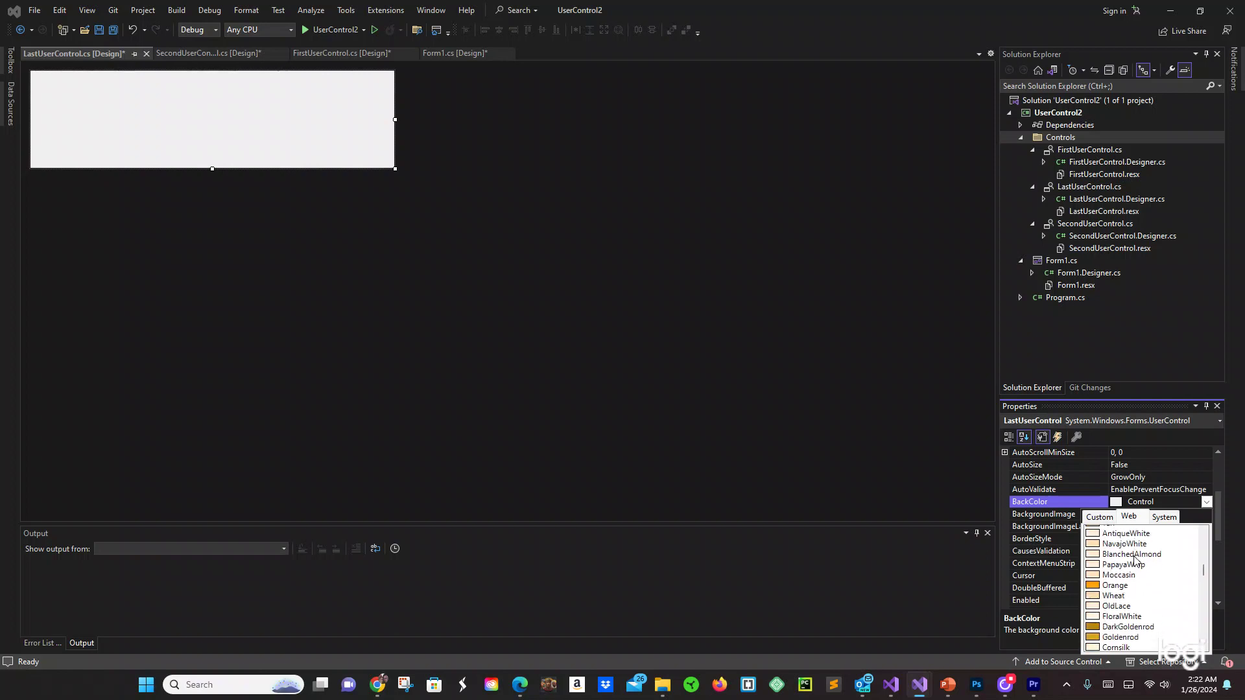
scroll(1132, 566, down, 3)
scroll(1133, 564, down, 3)
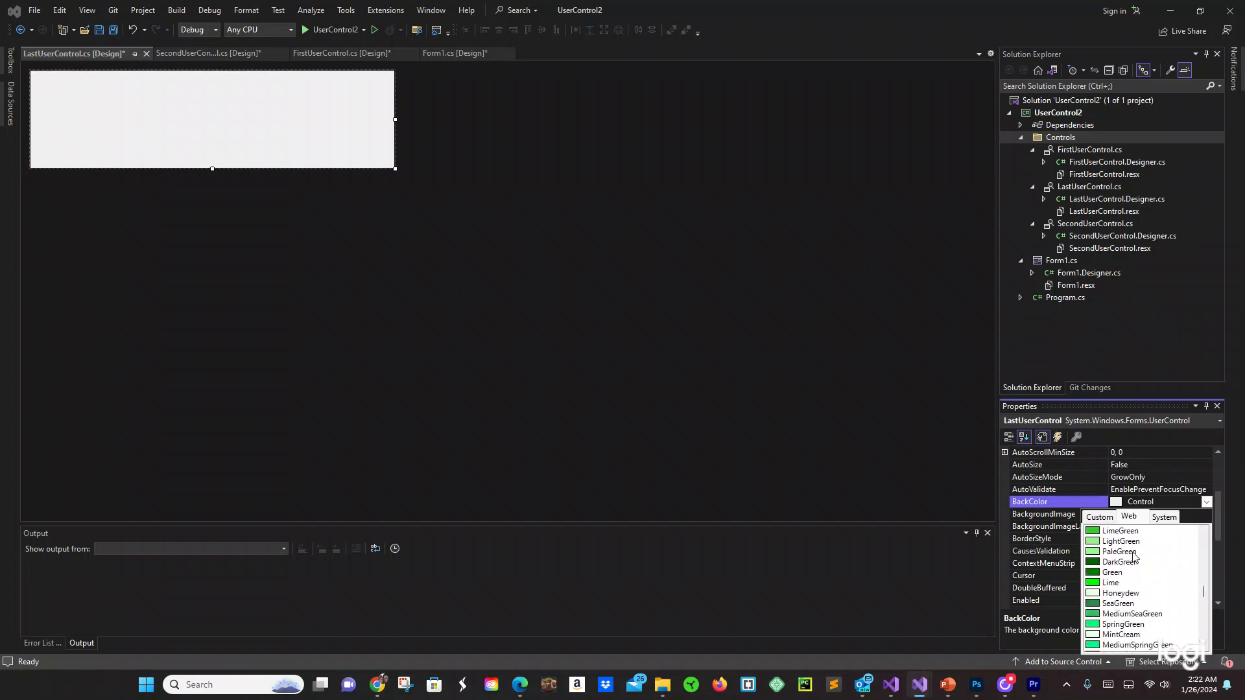
click(1119, 582)
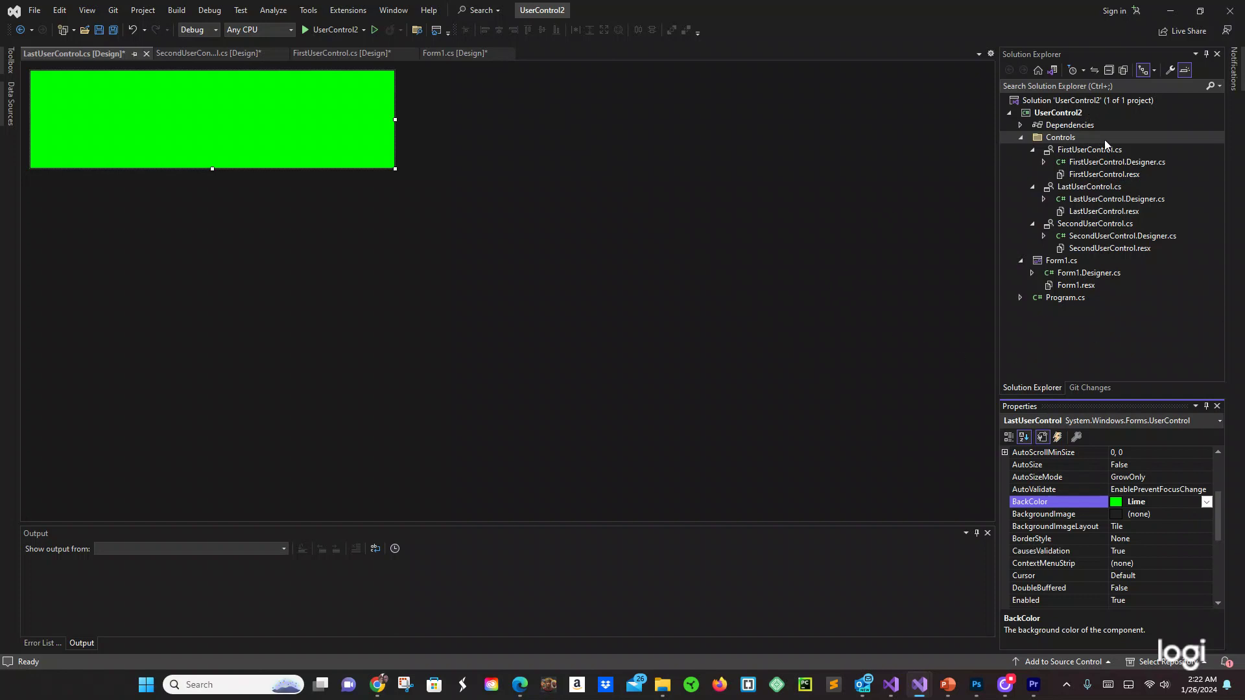
Switch to the Form1 designer and build the UserControl2 project from Solution Explorer
click(450, 54)
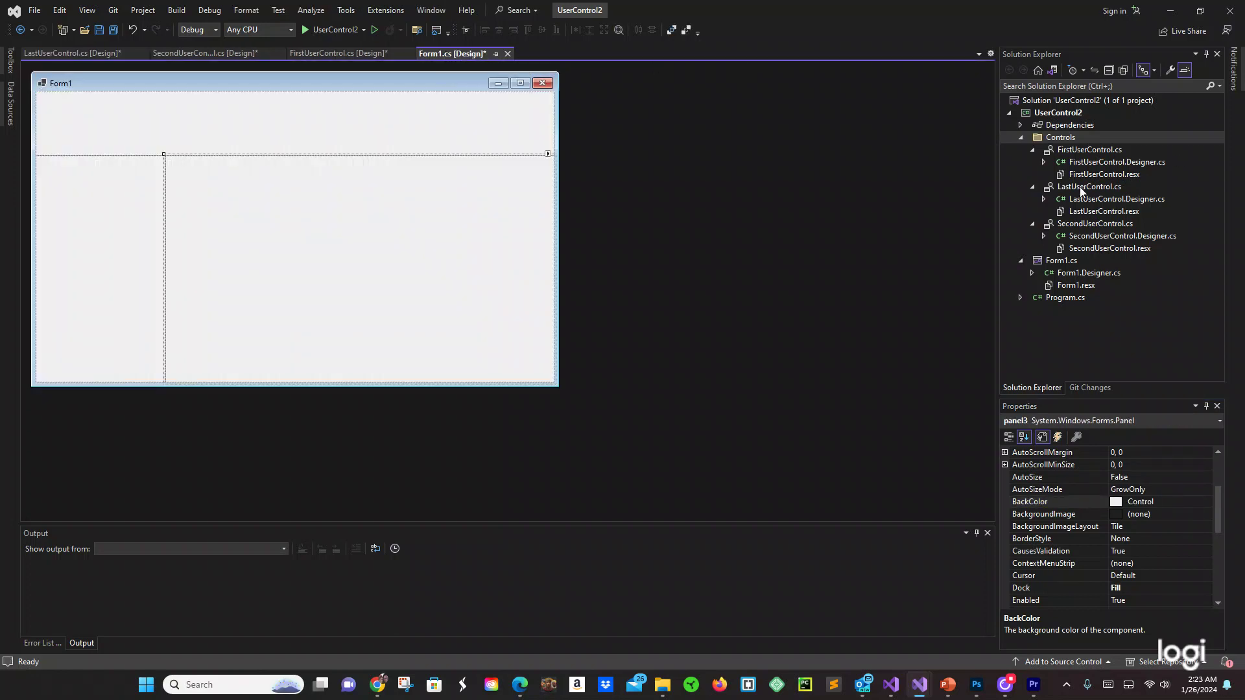
right_click(1060, 114)
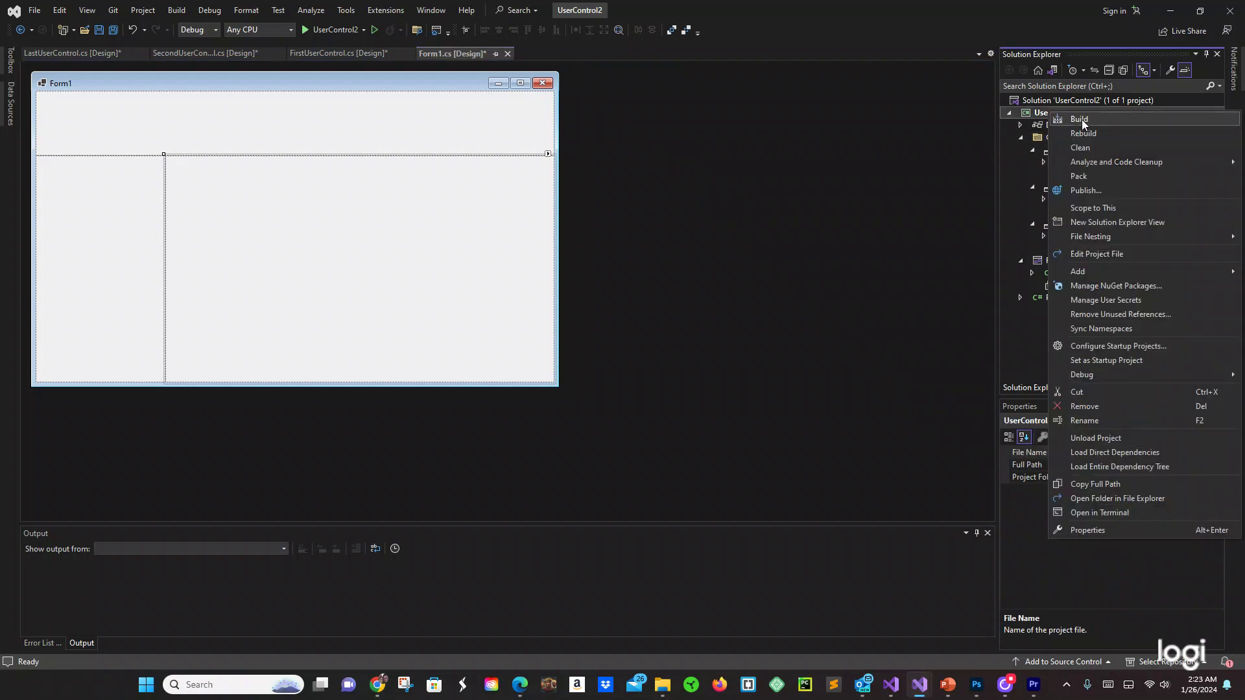
click(1080, 119)
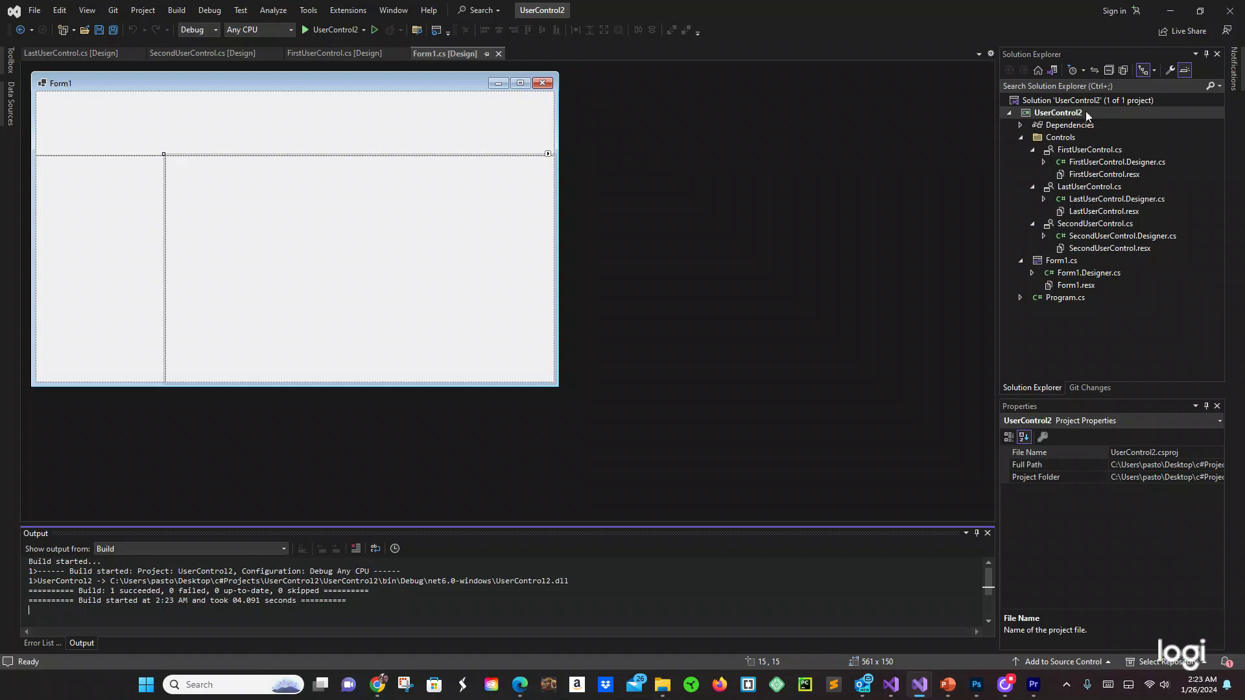
Drag a FirstUserControl from the Toolbox into Form1's top panel
click(11, 66)
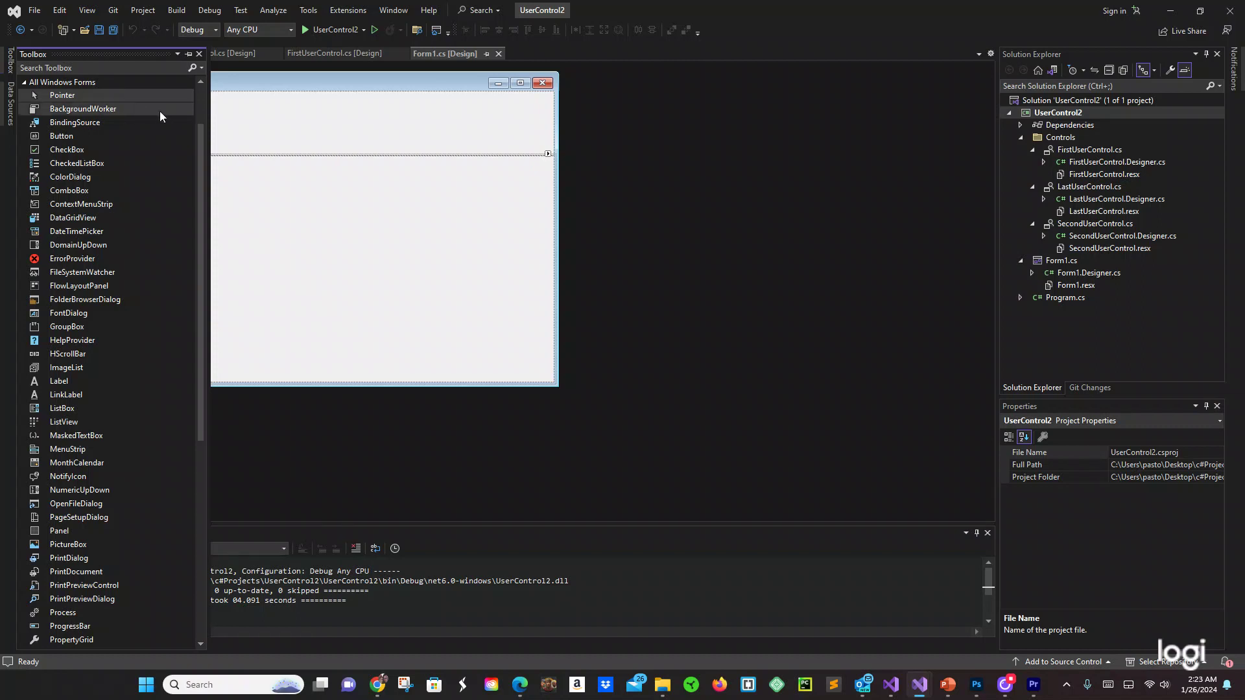
scroll(160, 111, up, 3)
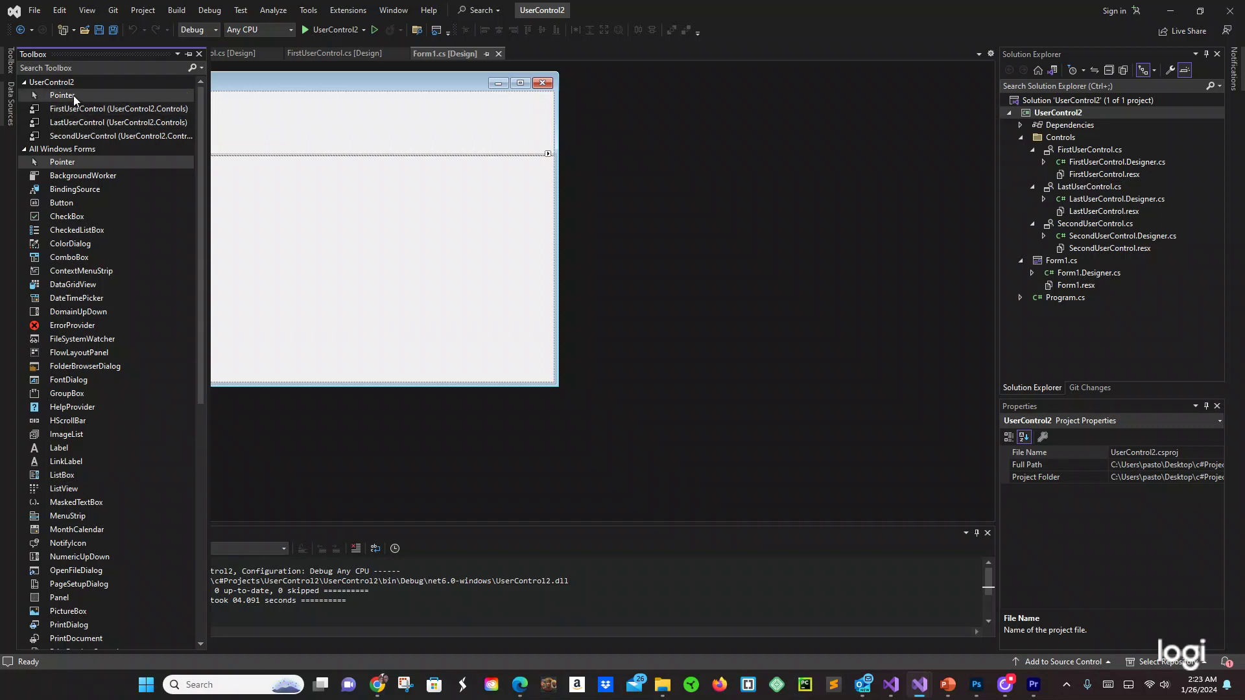
drag(73, 109, 298, 128)
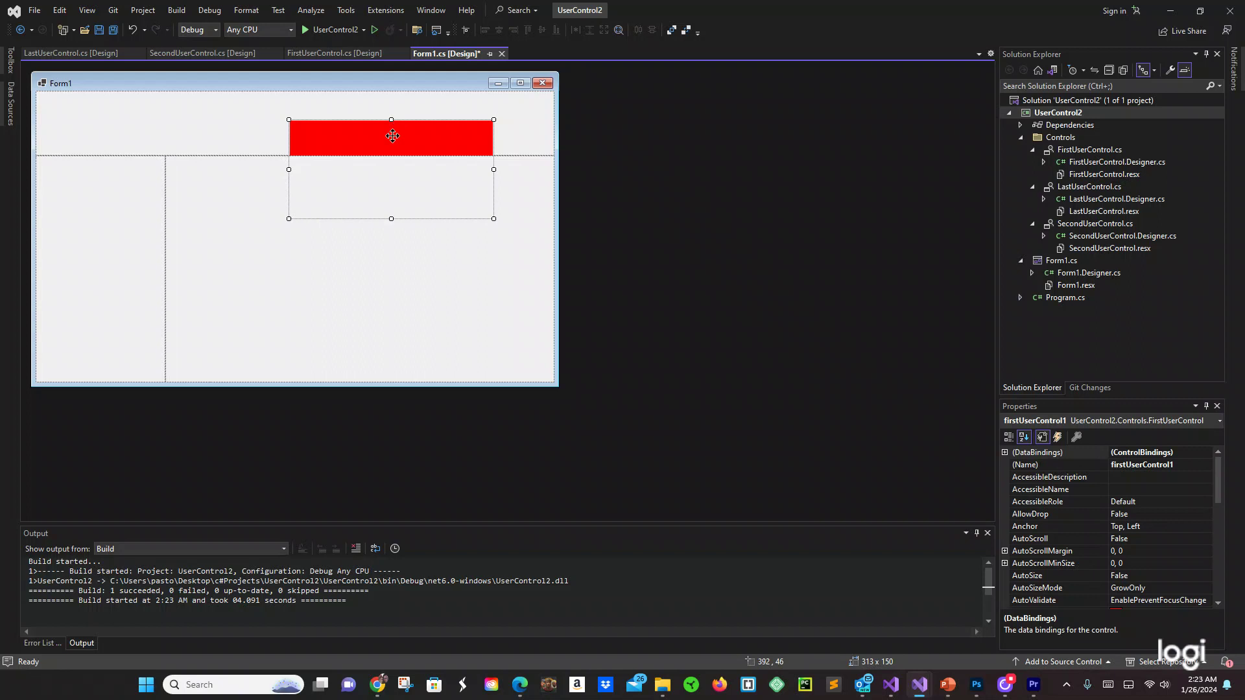
drag(391, 135, 331, 114)
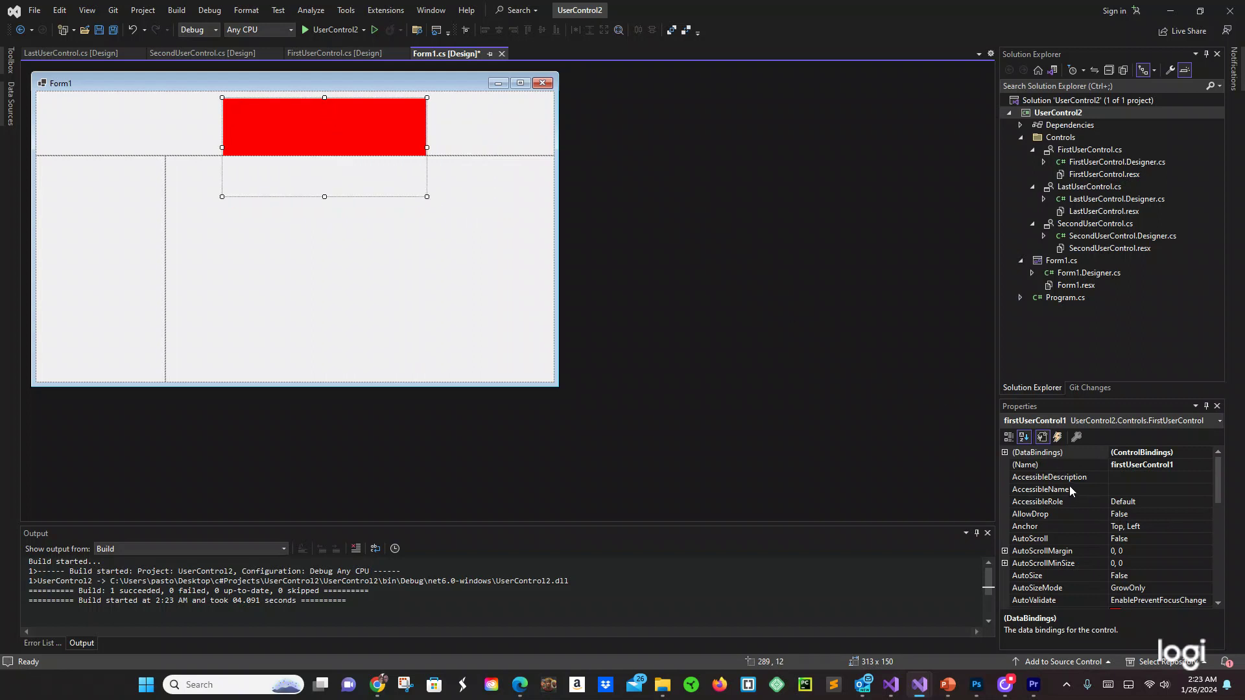
scroll(1045, 531, down, 2)
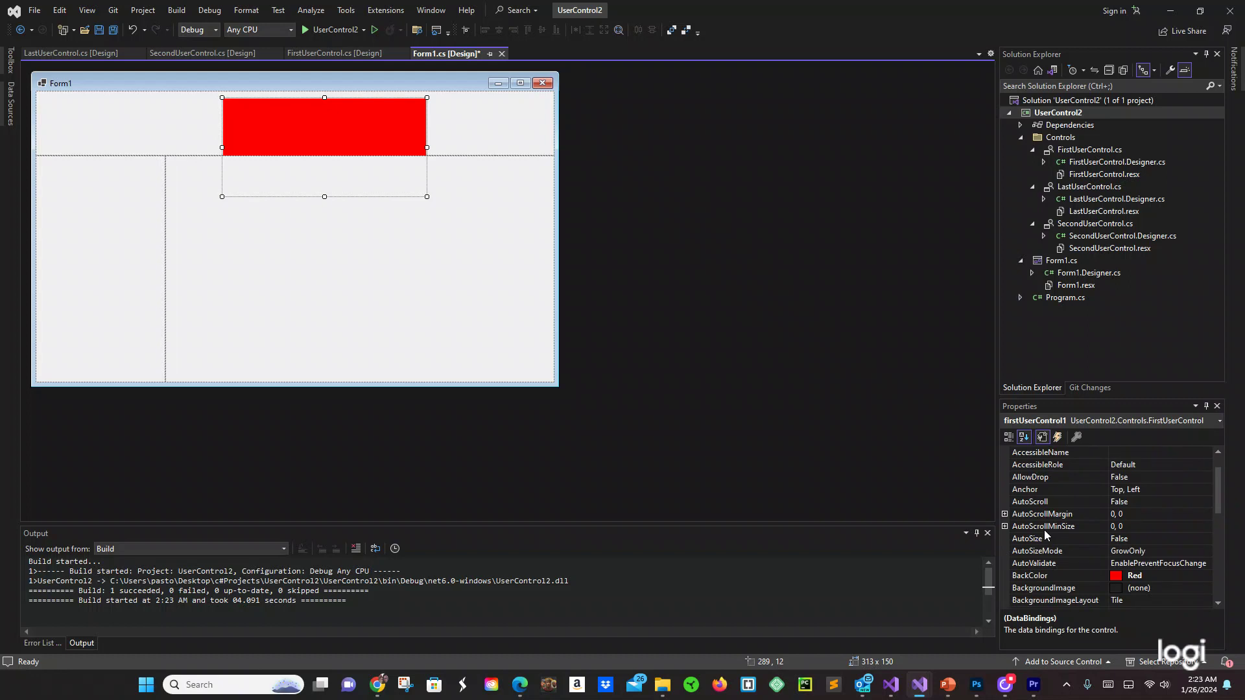
scroll(1044, 534, down, 1)
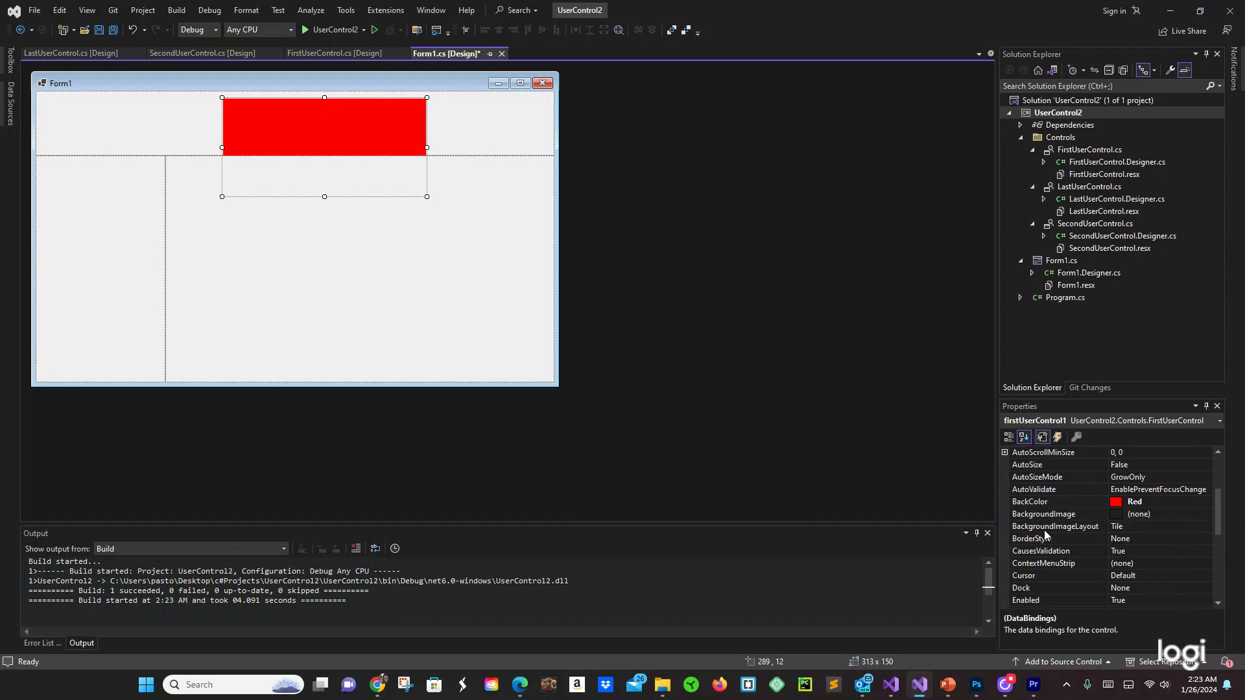
scroll(1045, 534, down, 2)
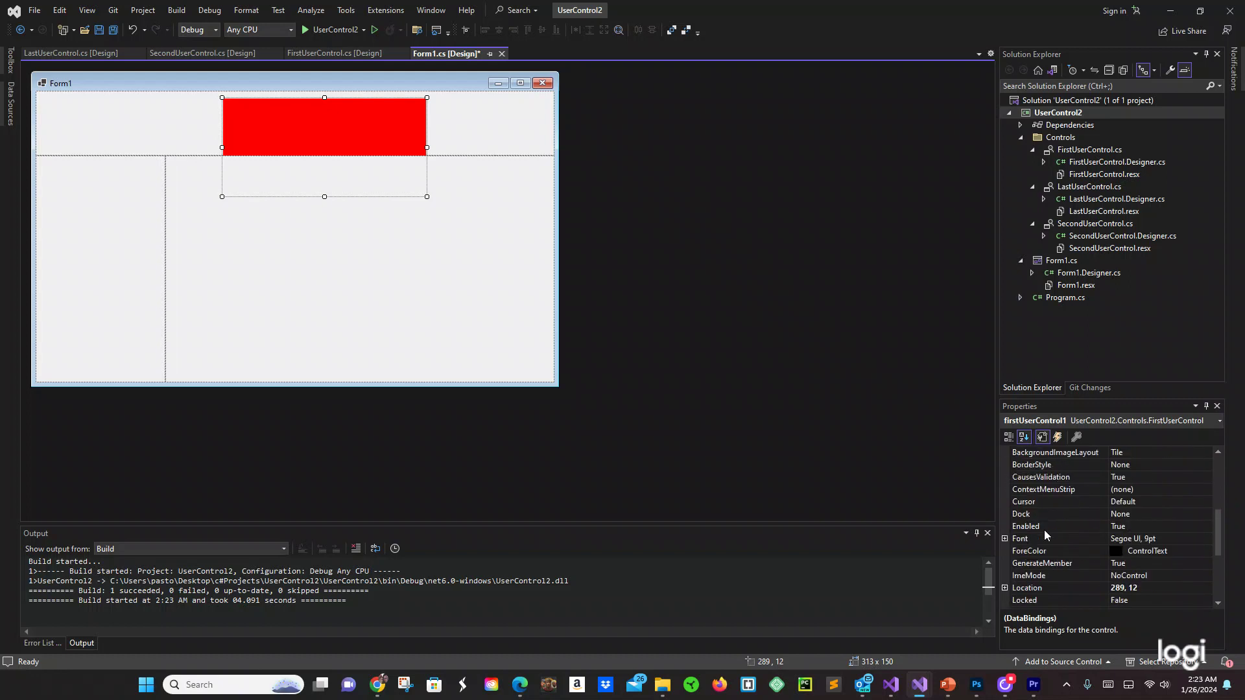
Set the red control's Dock property to Fill so it covers the top panel
click(1143, 514)
click(1206, 514)
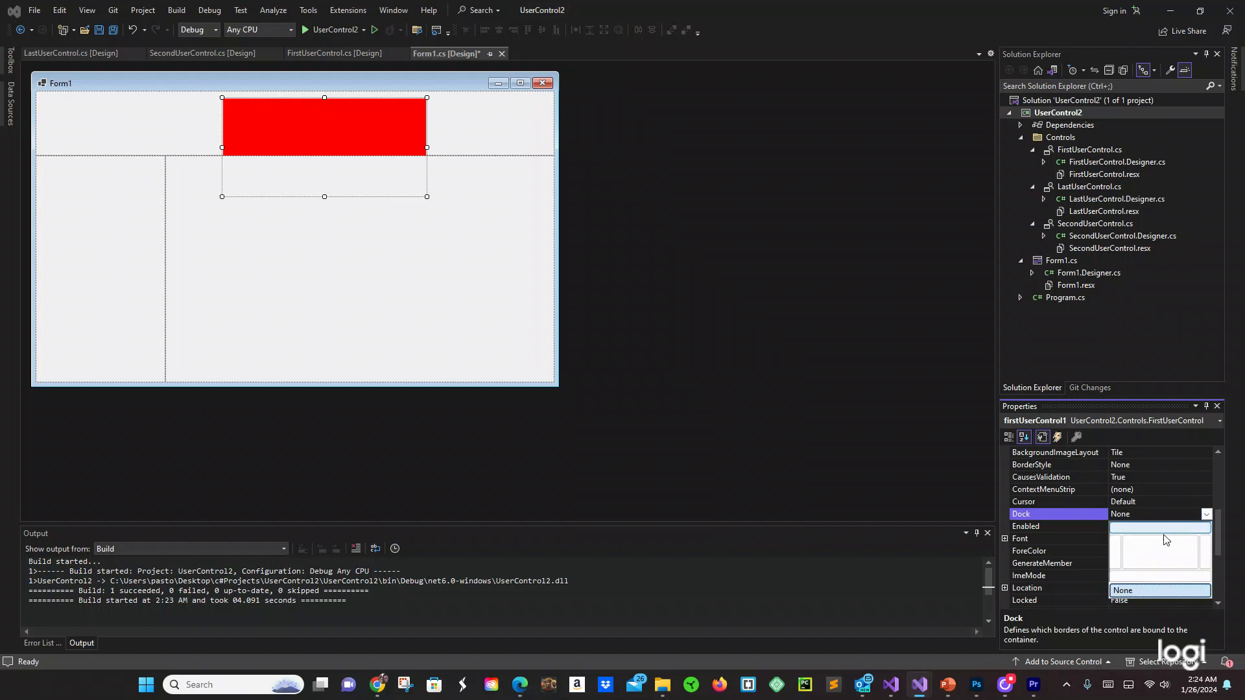
click(1160, 554)
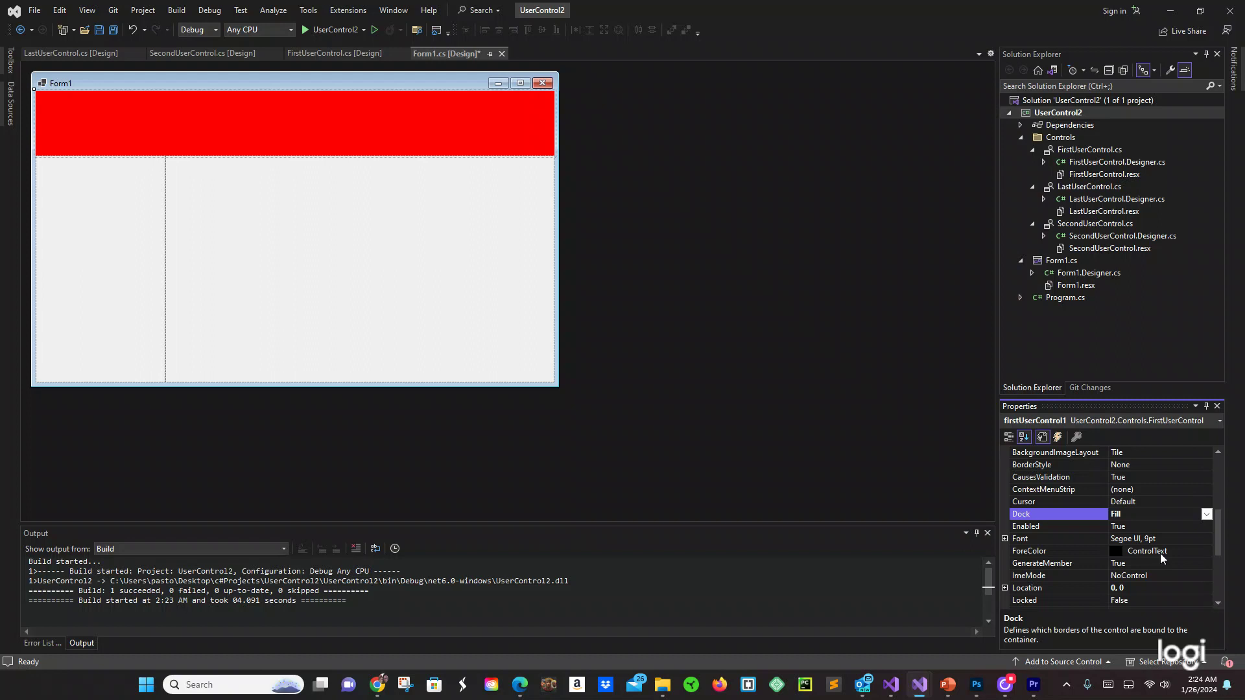
Place SecondUserControl in the left panel and dock it to Fill
click(12, 67)
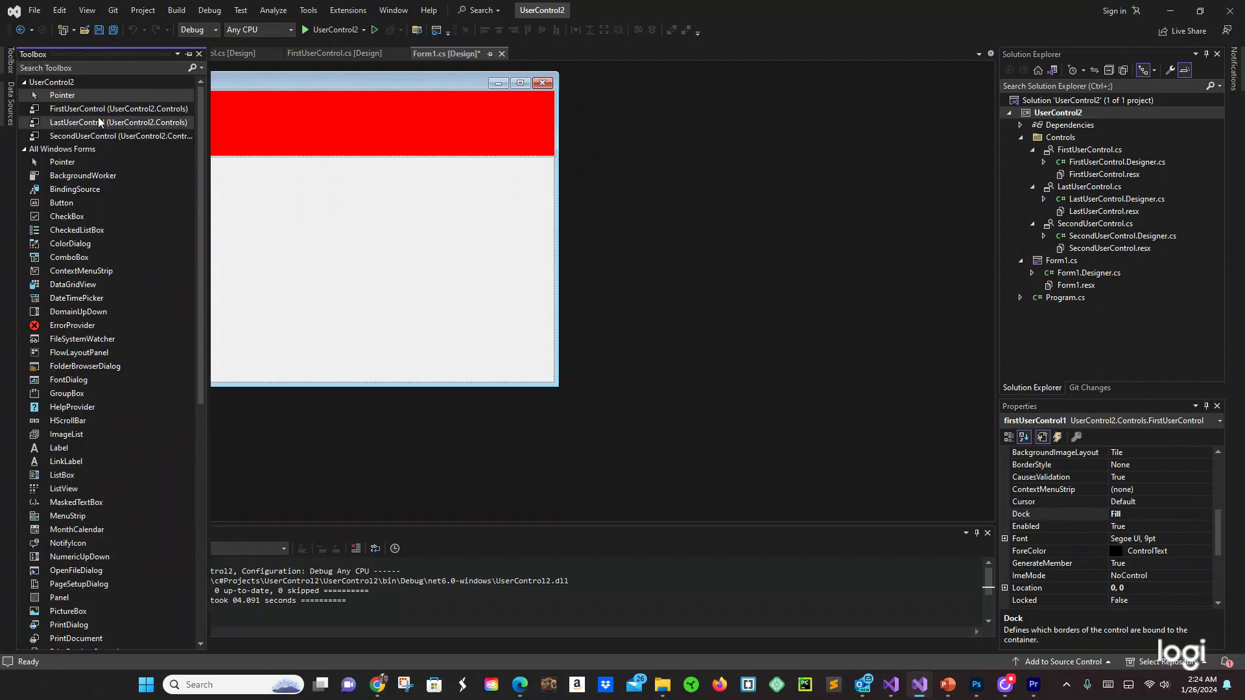
mouse_move(97, 136)
mouse_down()
mouse_move(214, 162)
mouse_move(96, 229)
mouse_up()
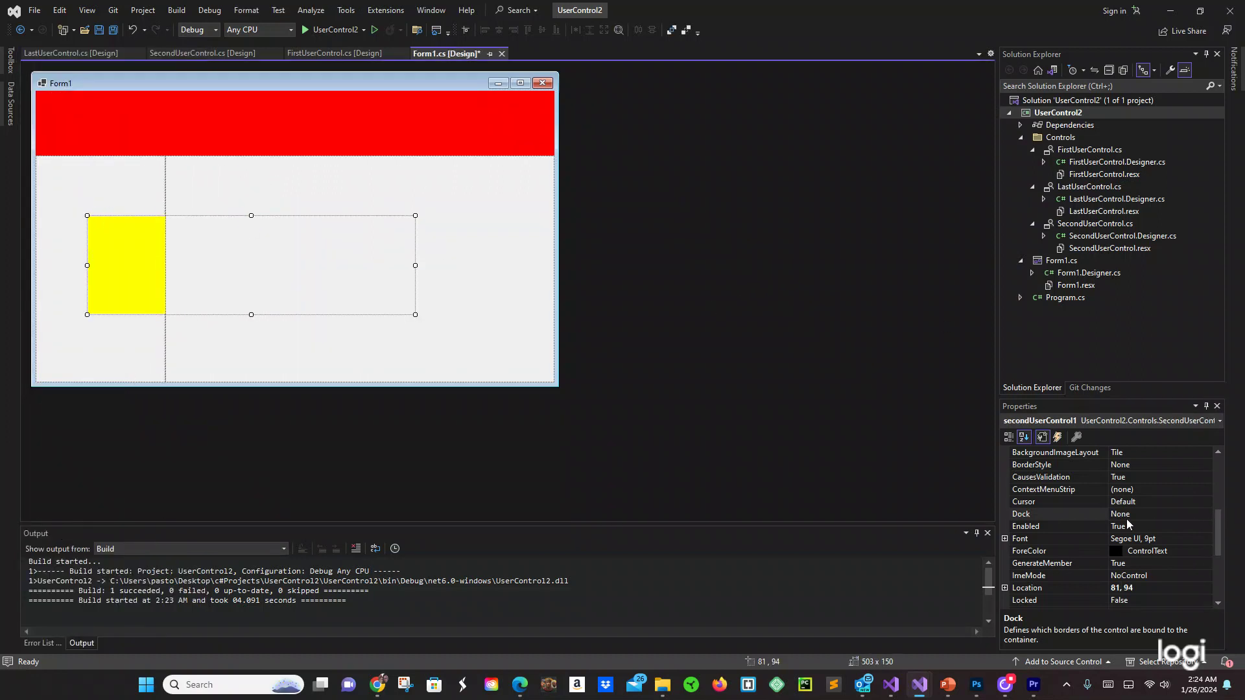
click(1053, 513)
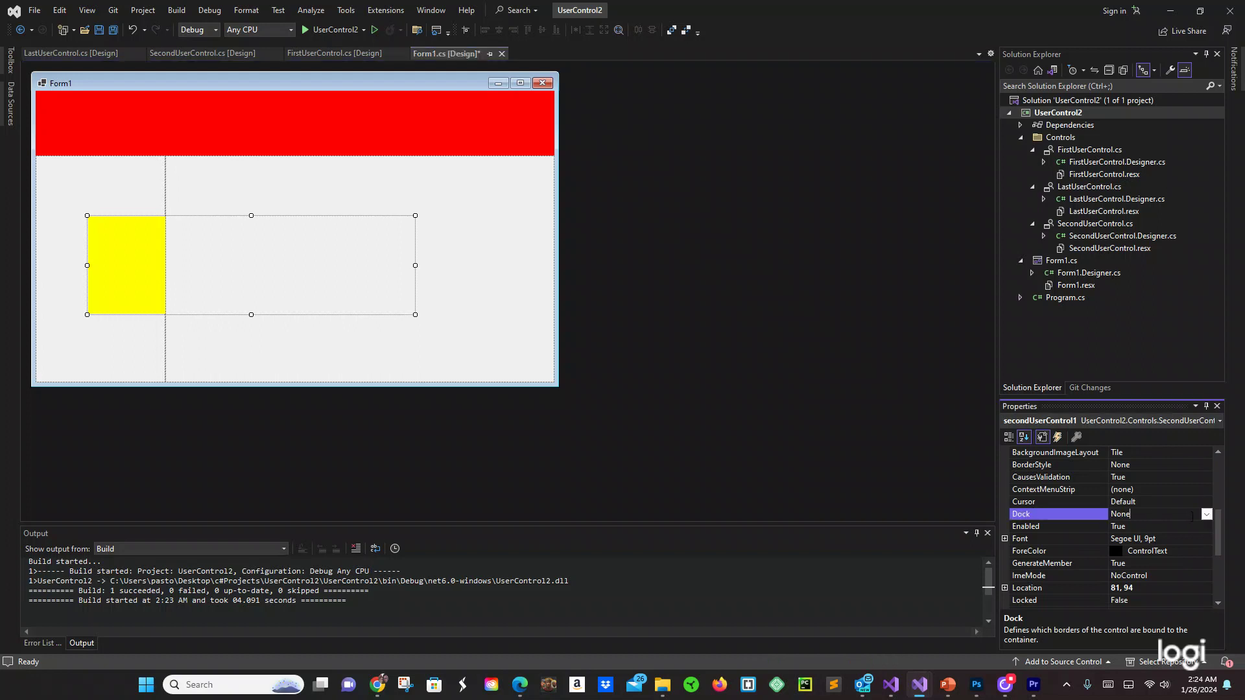
click(1206, 513)
click(1148, 548)
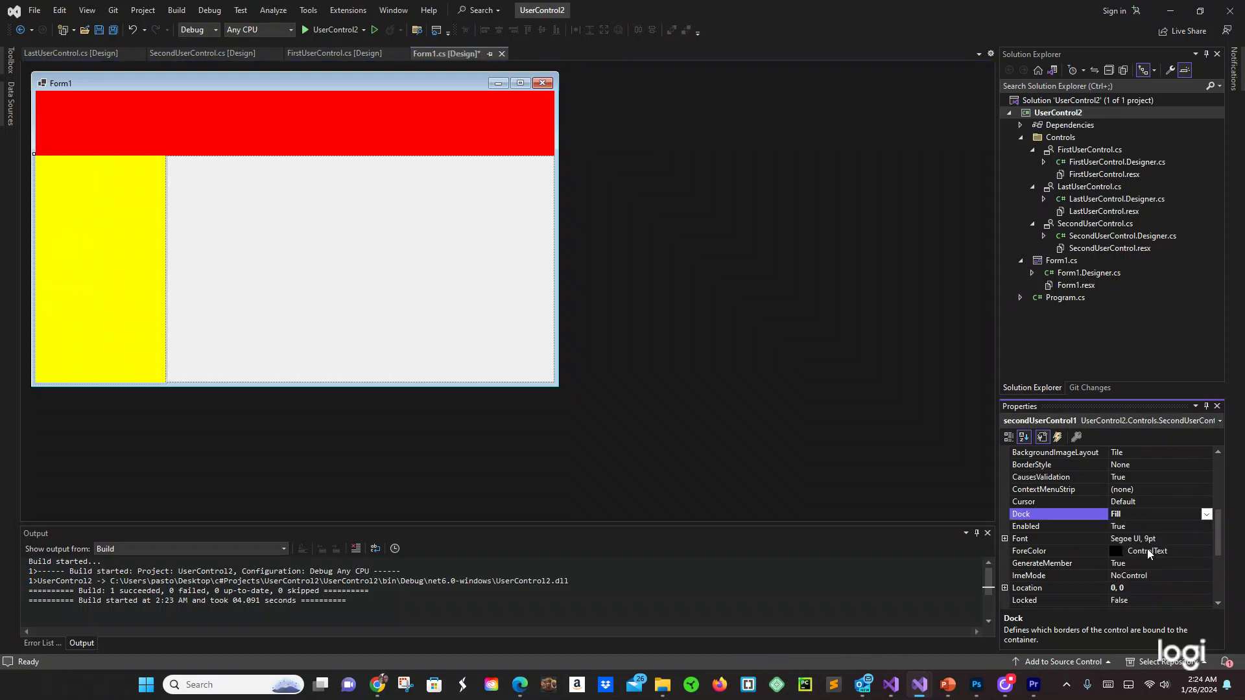
Place LastUserControl in the right panel and dock it to Fill
click(8, 71)
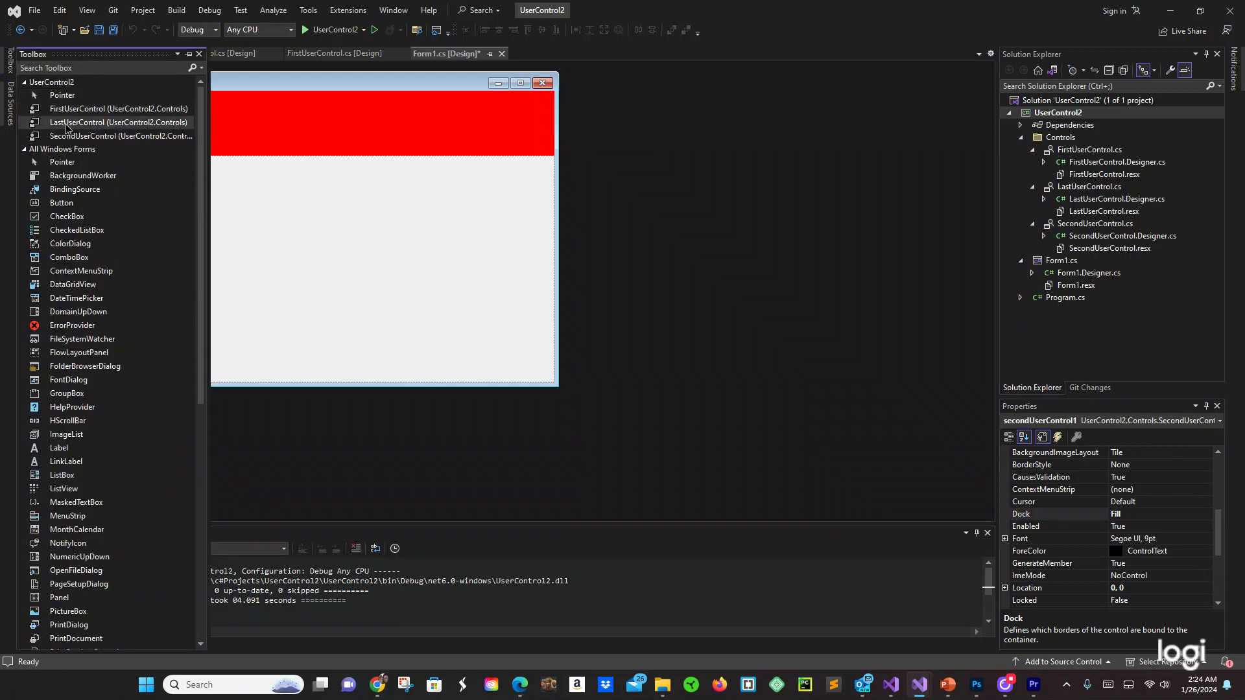
drag(66, 124, 276, 233)
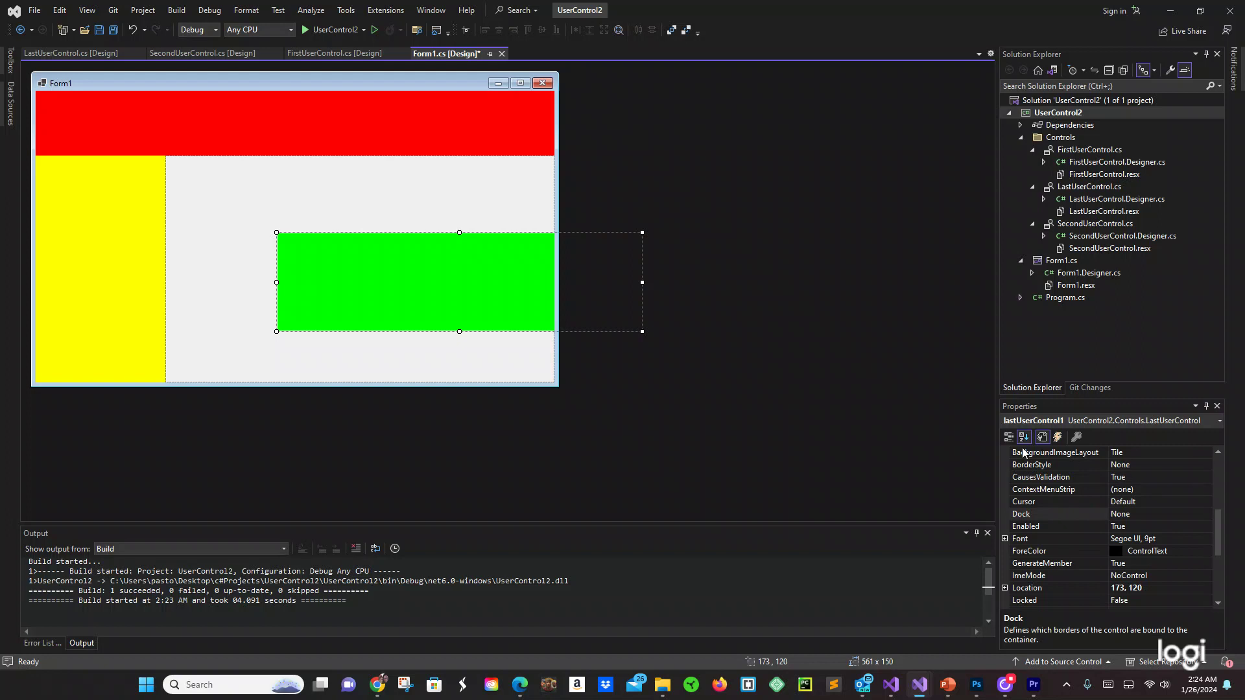
click(1146, 513)
click(1206, 515)
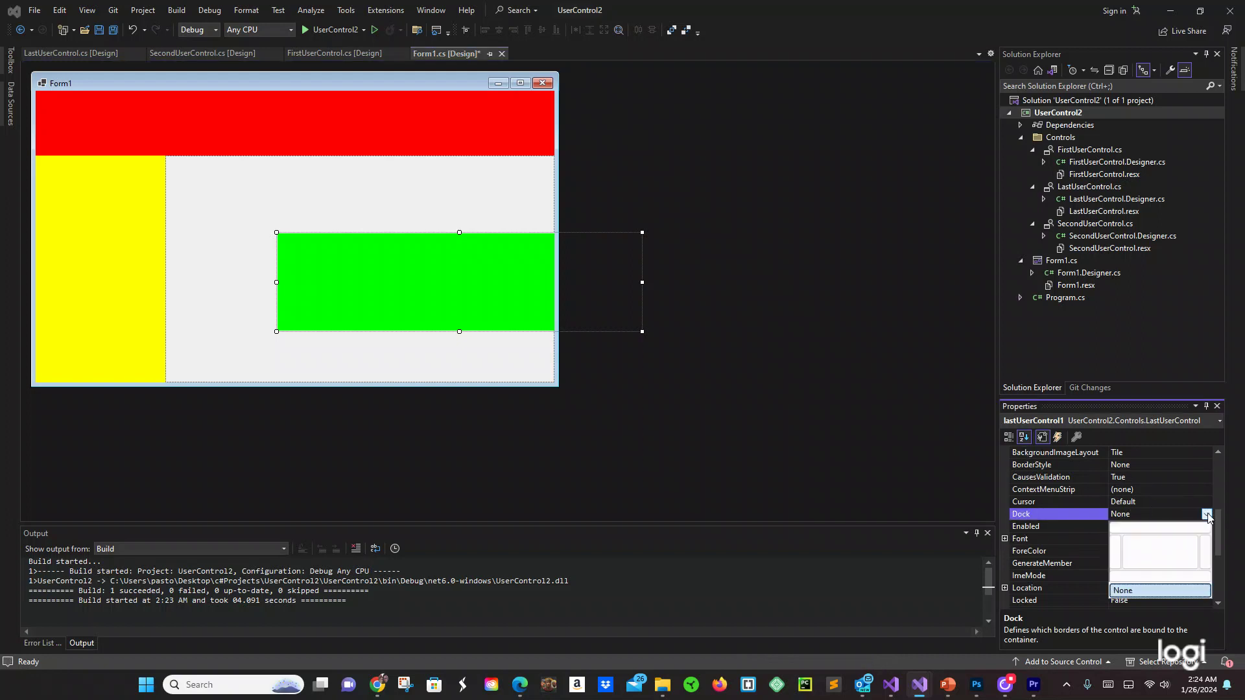
click(1160, 559)
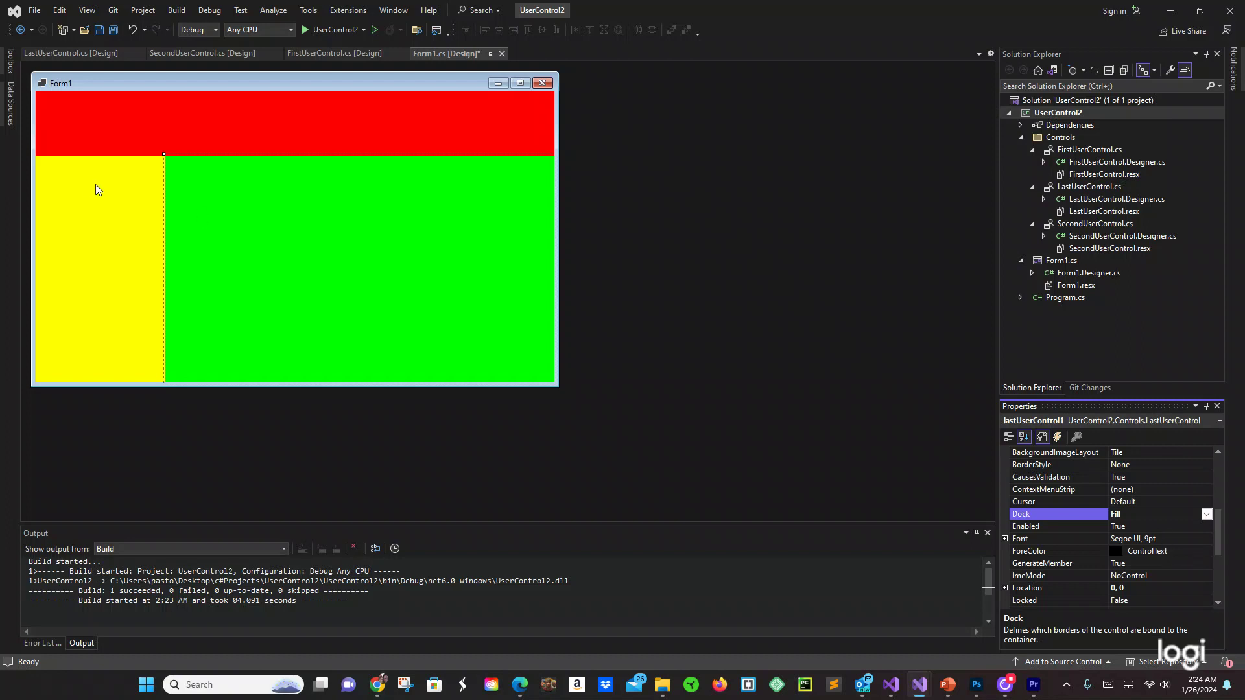
Run Form1, move its window and enlarge it right, up and down
click(323, 31)
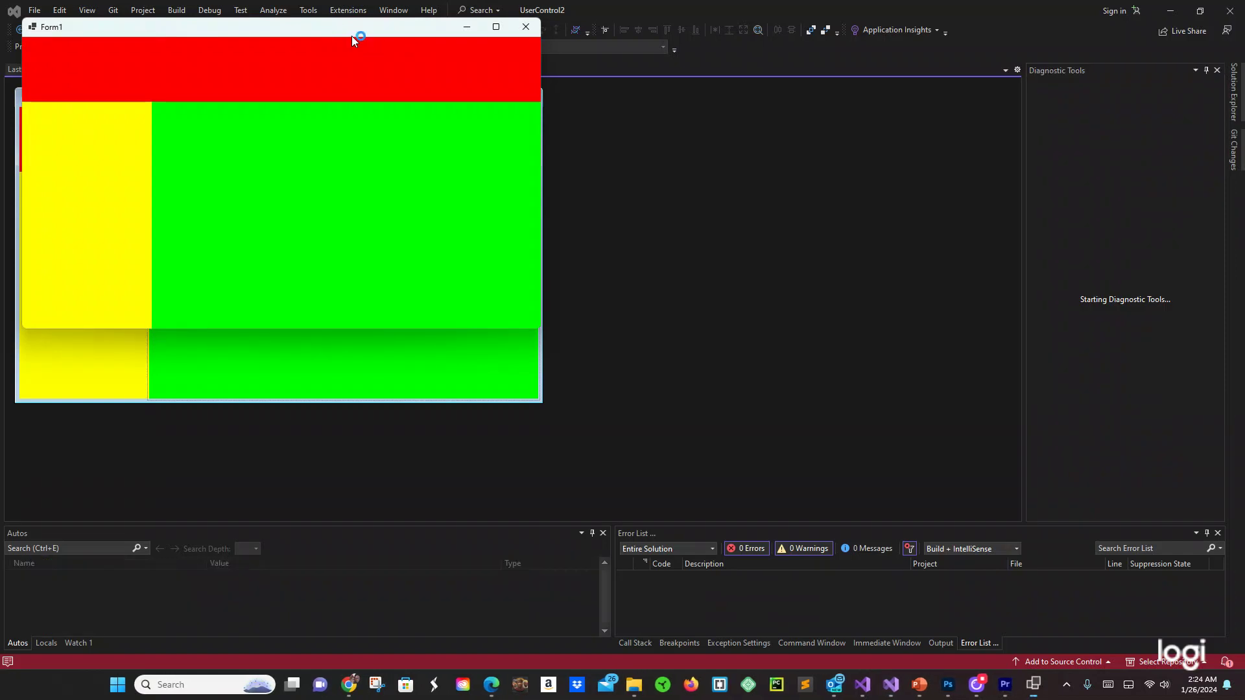
drag(304, 29, 558, 118)
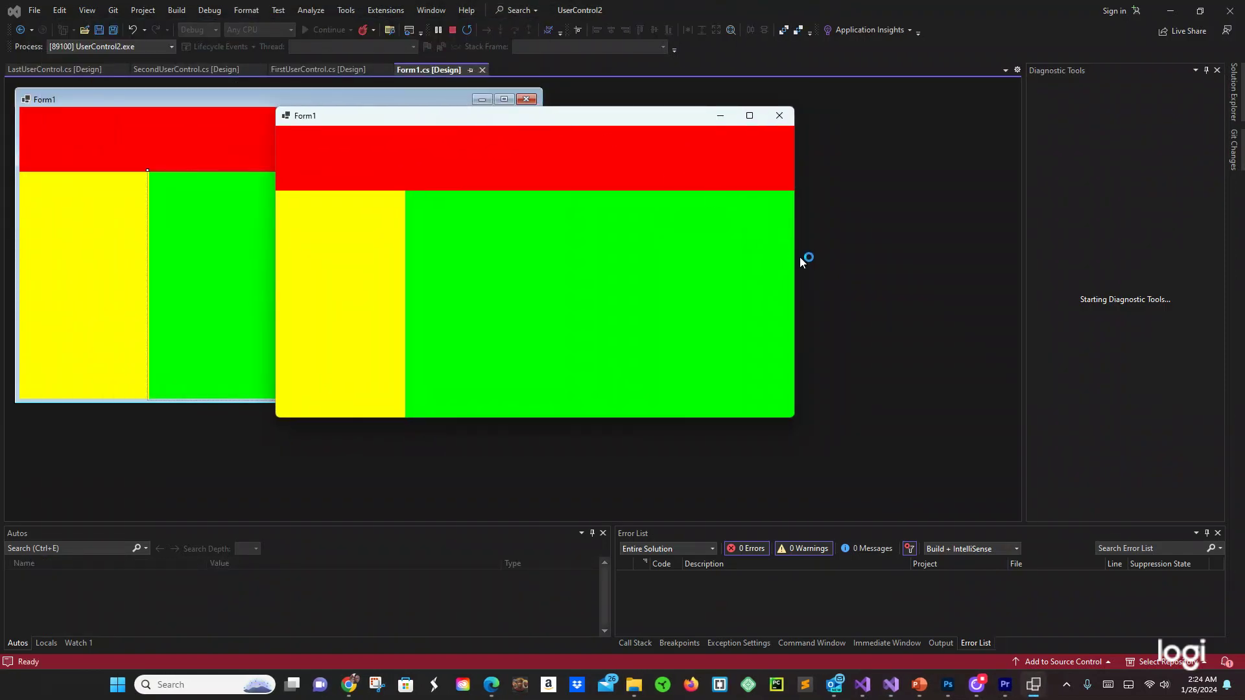
drag(794, 259, 972, 283)
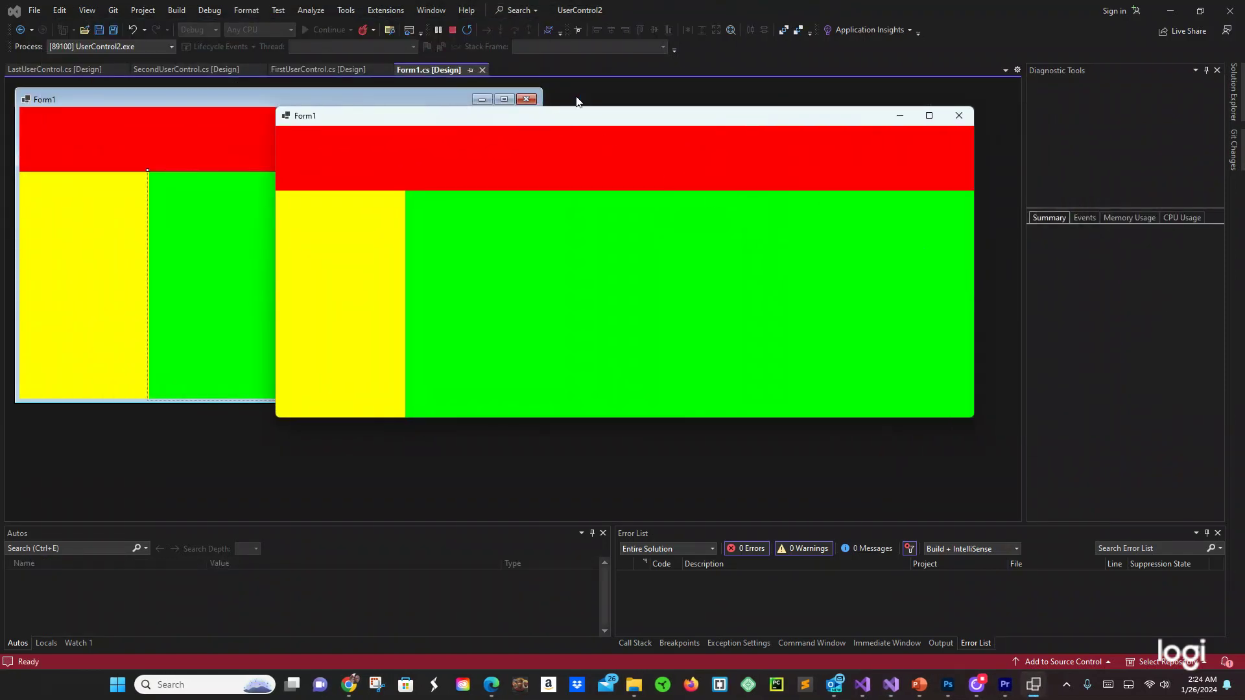
drag(599, 109, 591, 65)
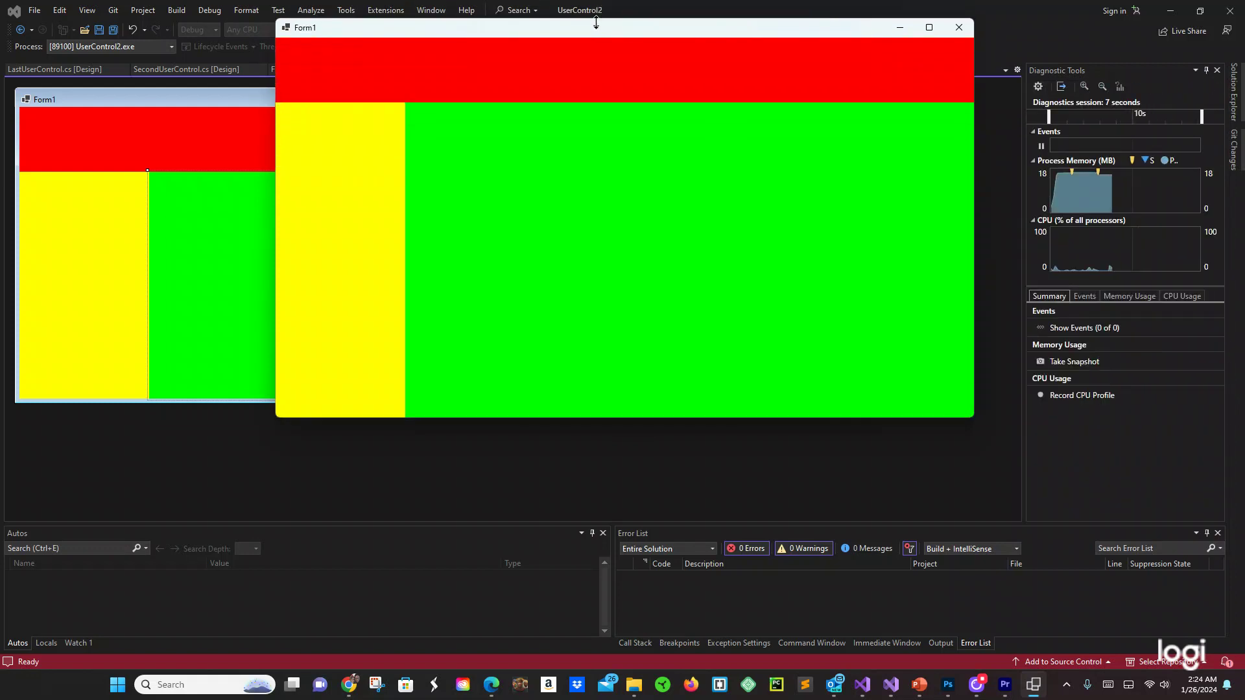
drag(605, 416, 603, 498)
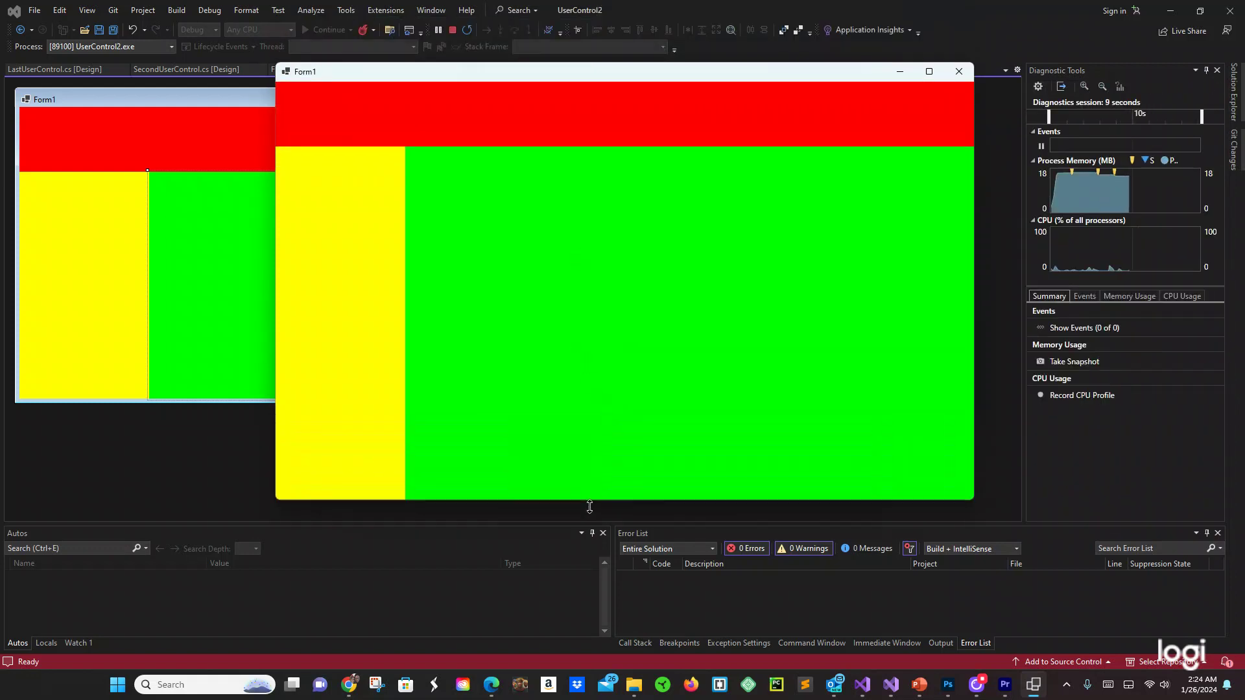
Widen the running form further on both sides, confirming the panels stretch with it
drag(276, 322, 274, 321)
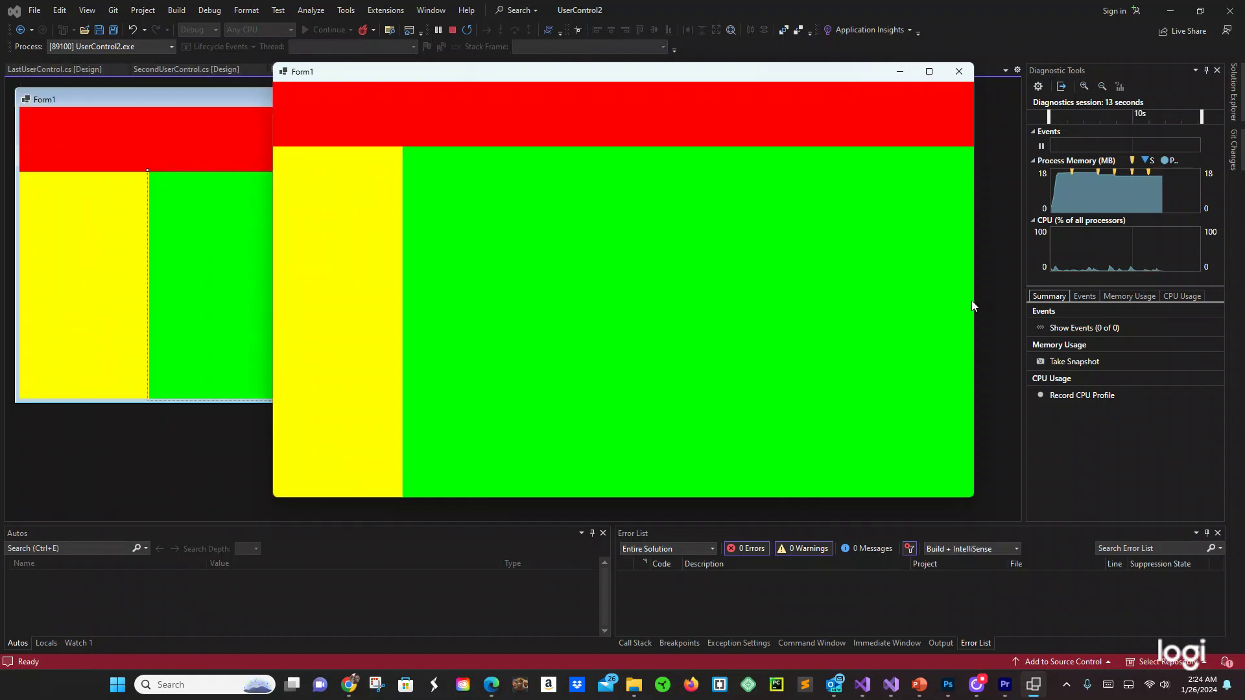
drag(975, 302, 1081, 302)
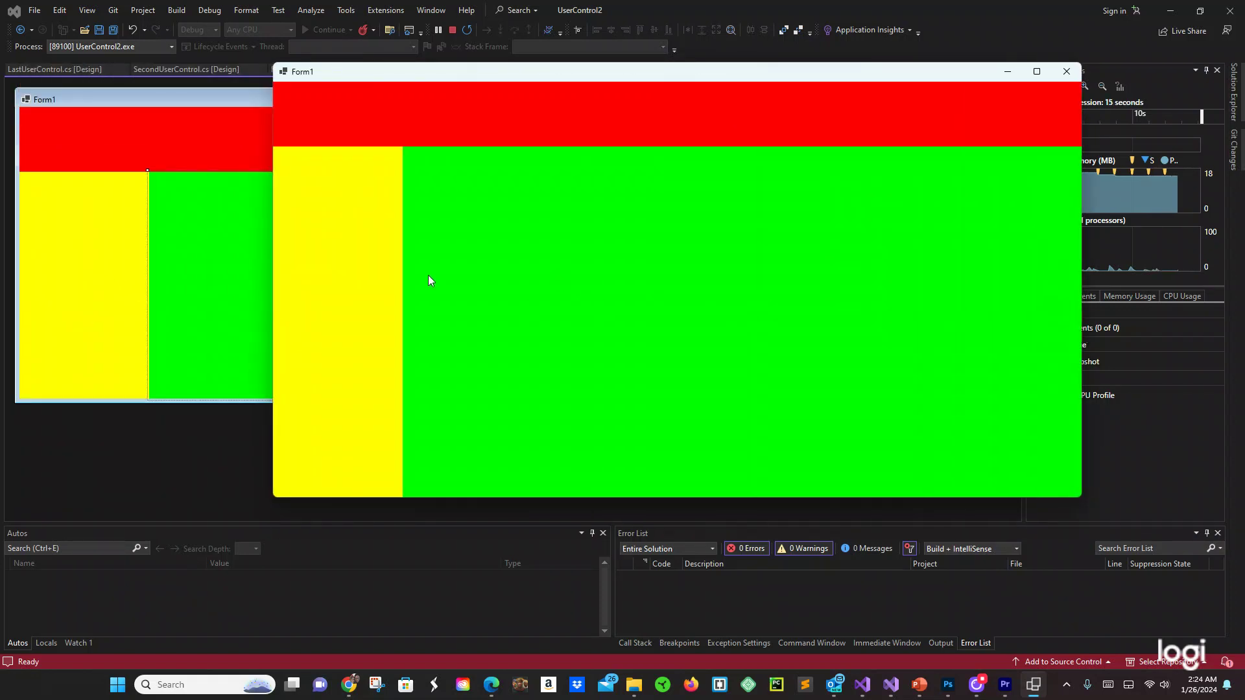
drag(274, 282, 79, 286)
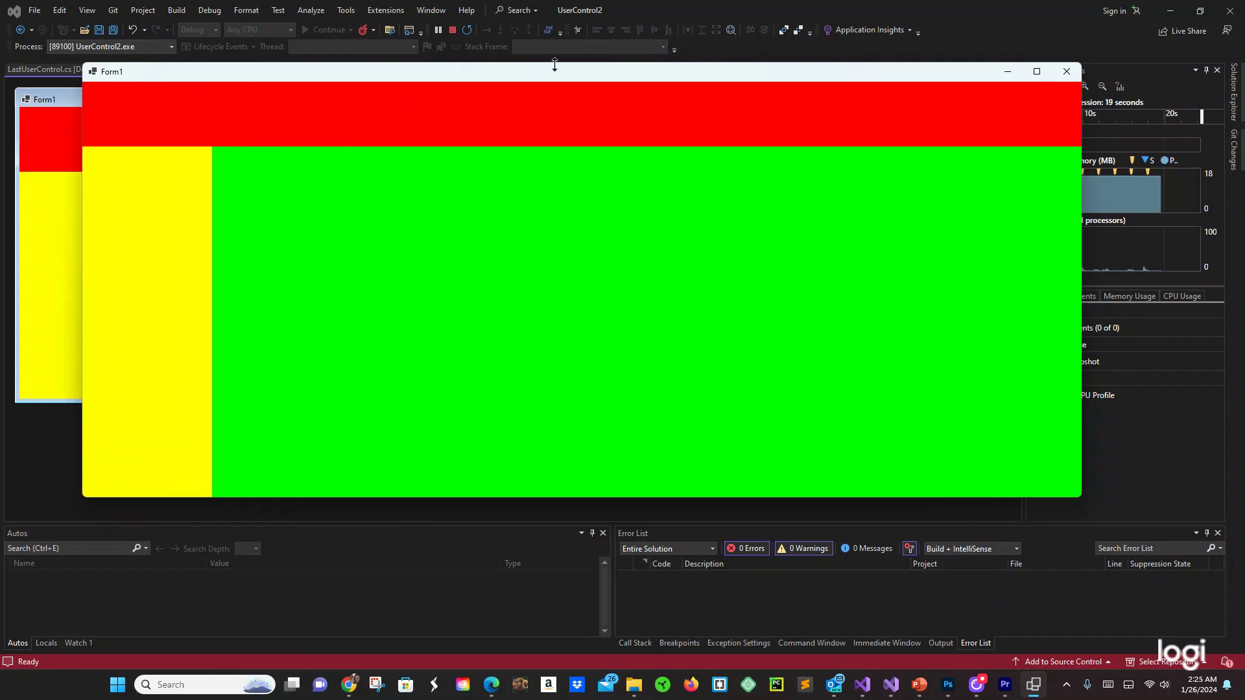
Stretch the running form taller then narrow it from the right, panels still filling it
drag(554, 66, 550, 33)
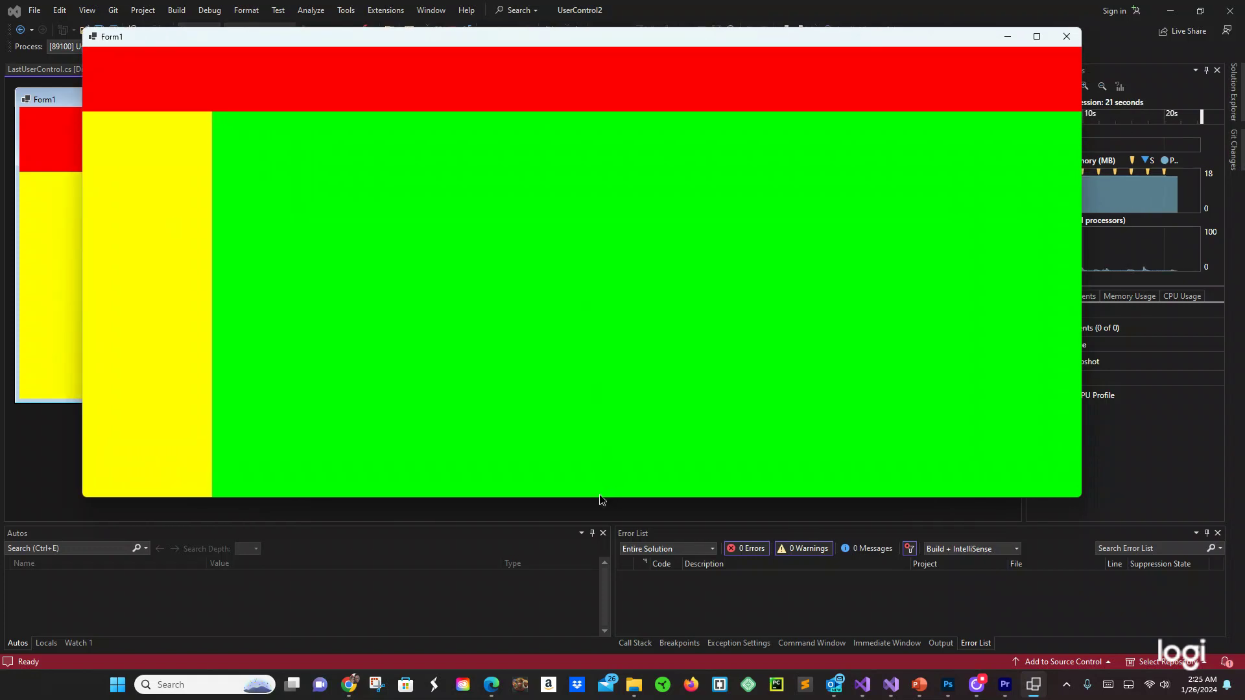
mouse_move(595, 497)
mouse_down()
mouse_move(581, 571)
mouse_move(582, 556)
mouse_up()
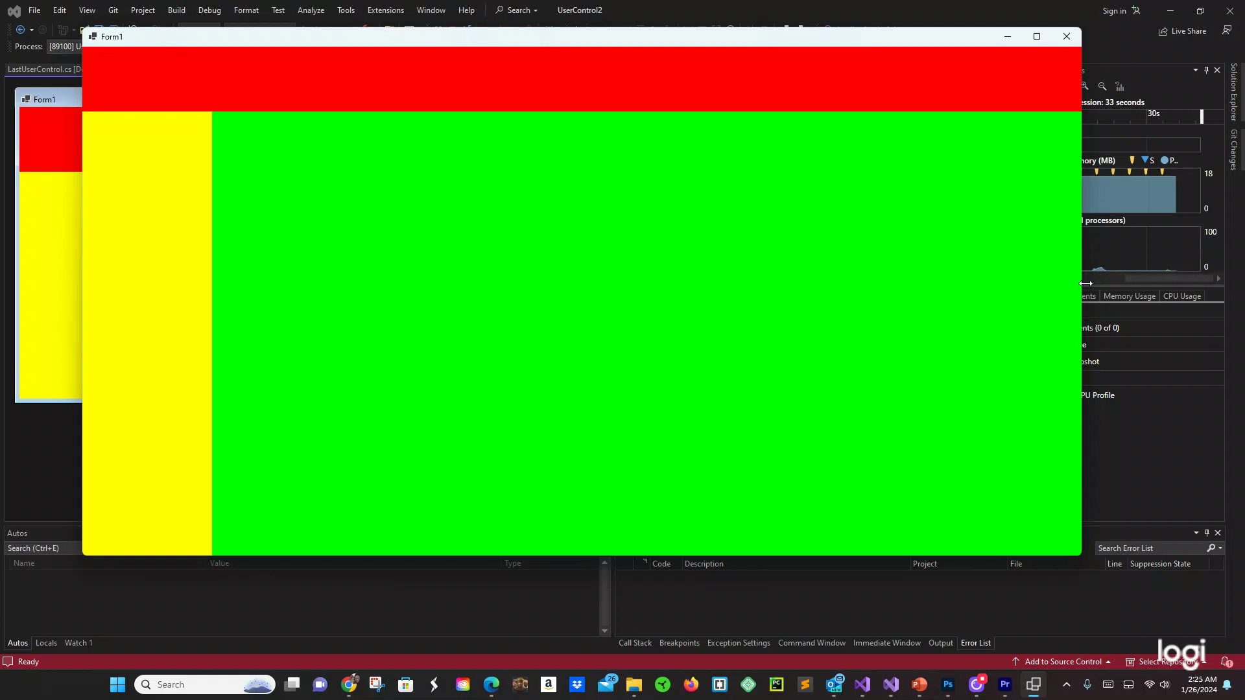
mouse_move(1079, 285)
mouse_down()
mouse_move(652, 287)
mouse_move(734, 299)
mouse_up()
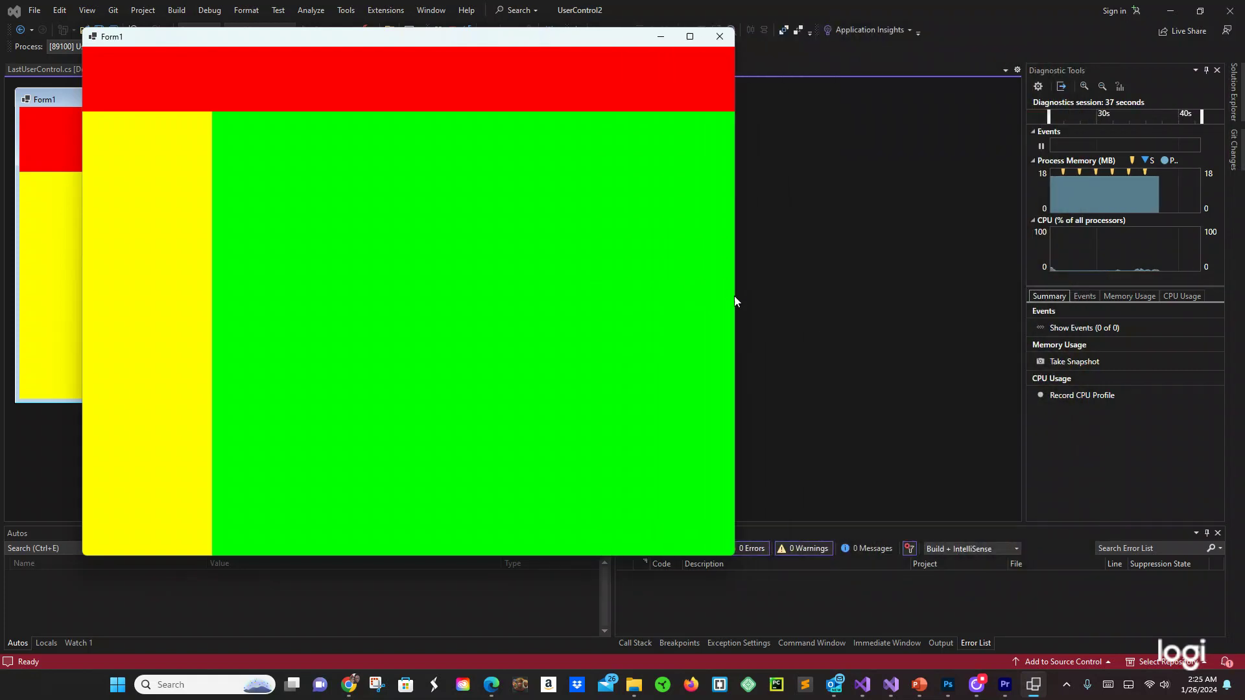